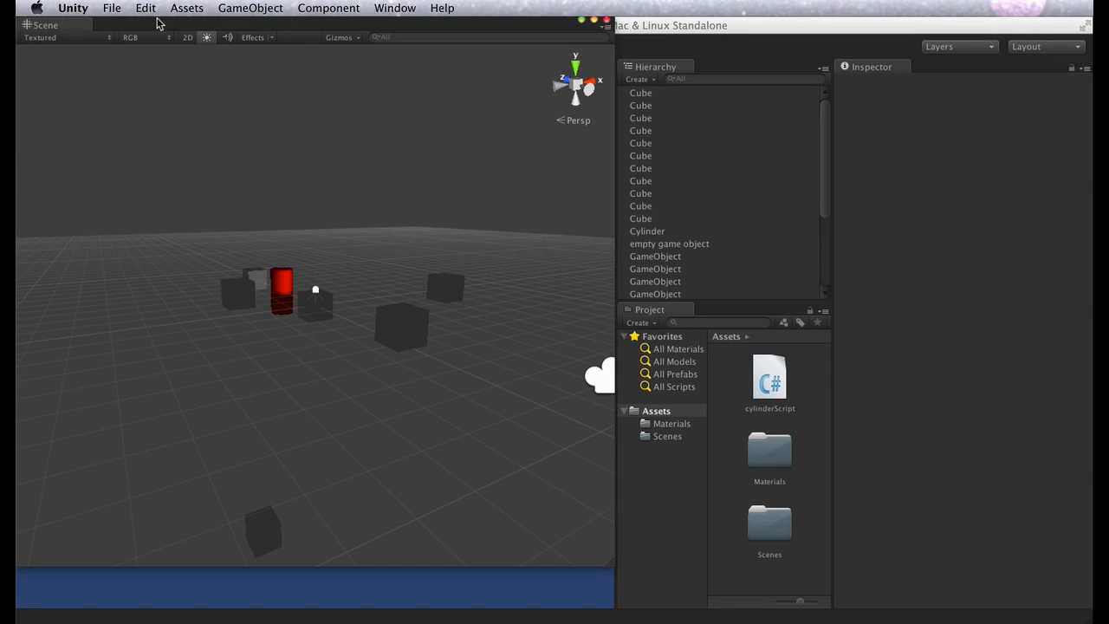
Dock the floating Scene view as a tab next to the Hierarchy and switch between the two tabs
drag(141, 30, 621, 273)
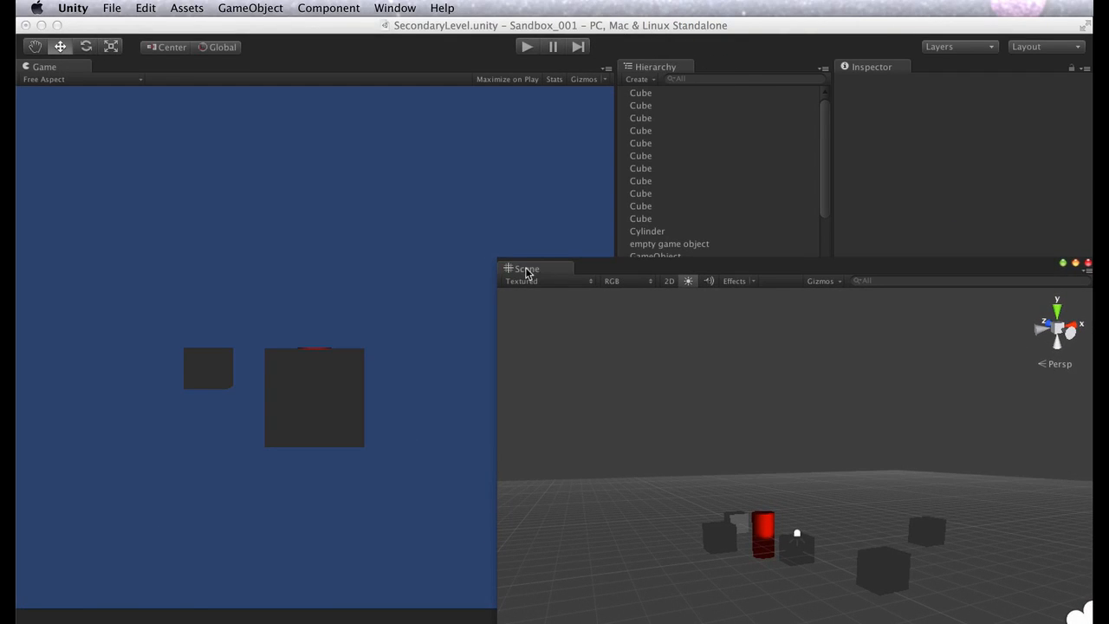
drag(526, 274, 685, 63)
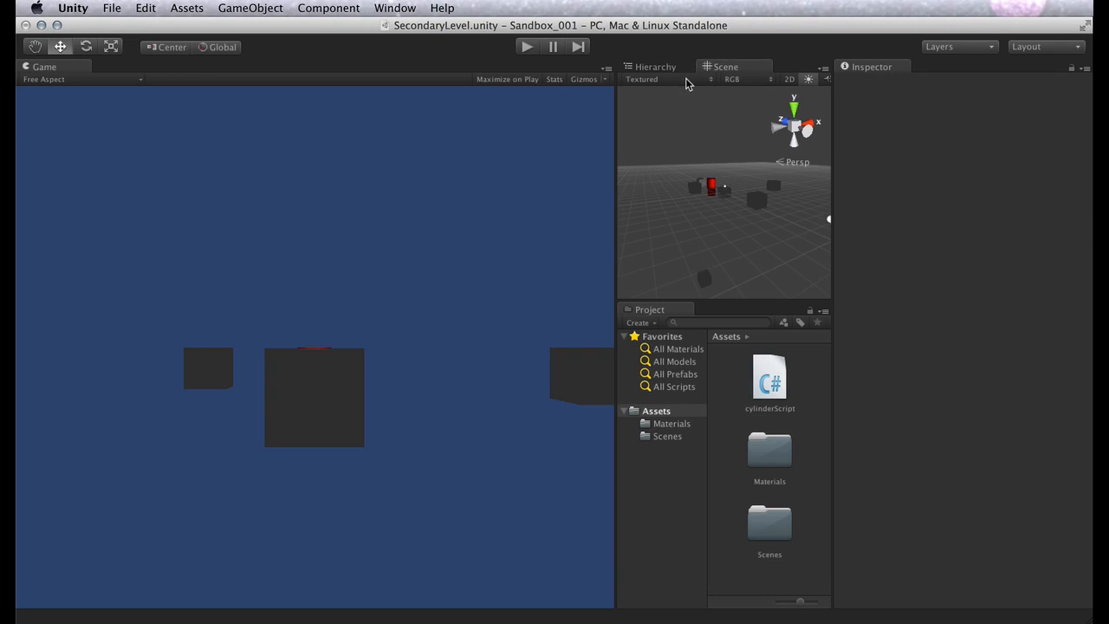
click(663, 69)
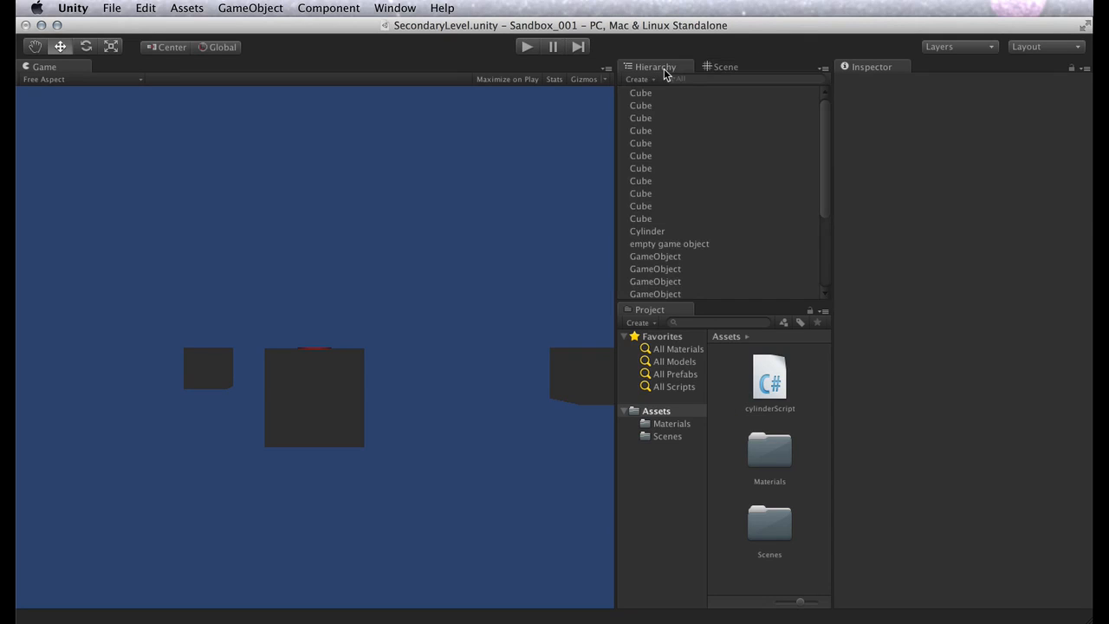
click(733, 71)
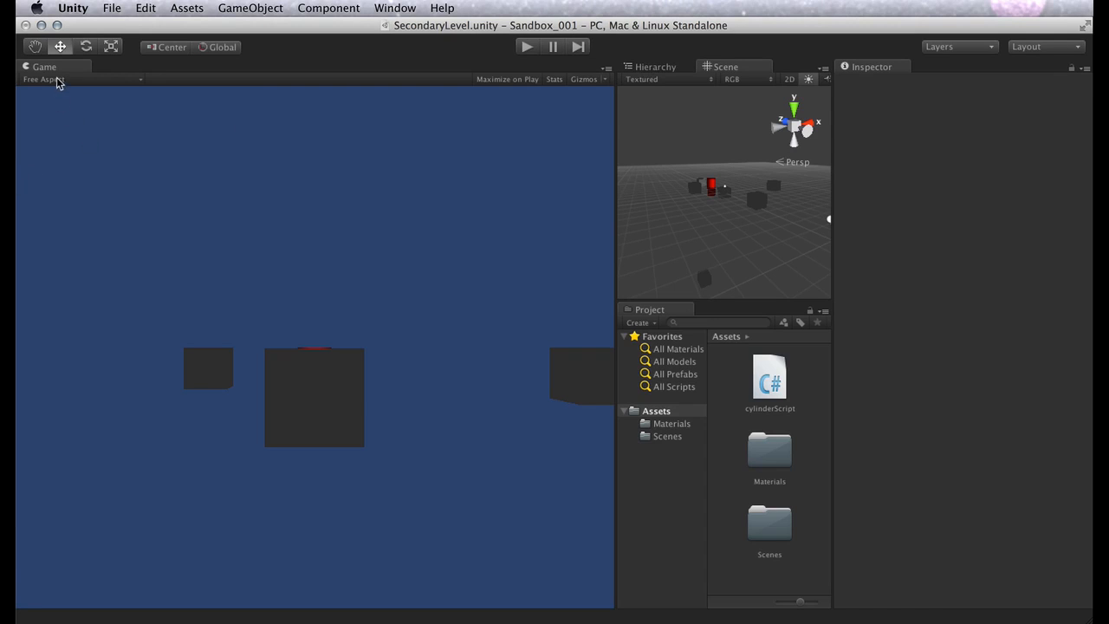
Undock and close the Game view, and reopen it docked in its own area alongside the Scene view
drag(55, 67, 245, 141)
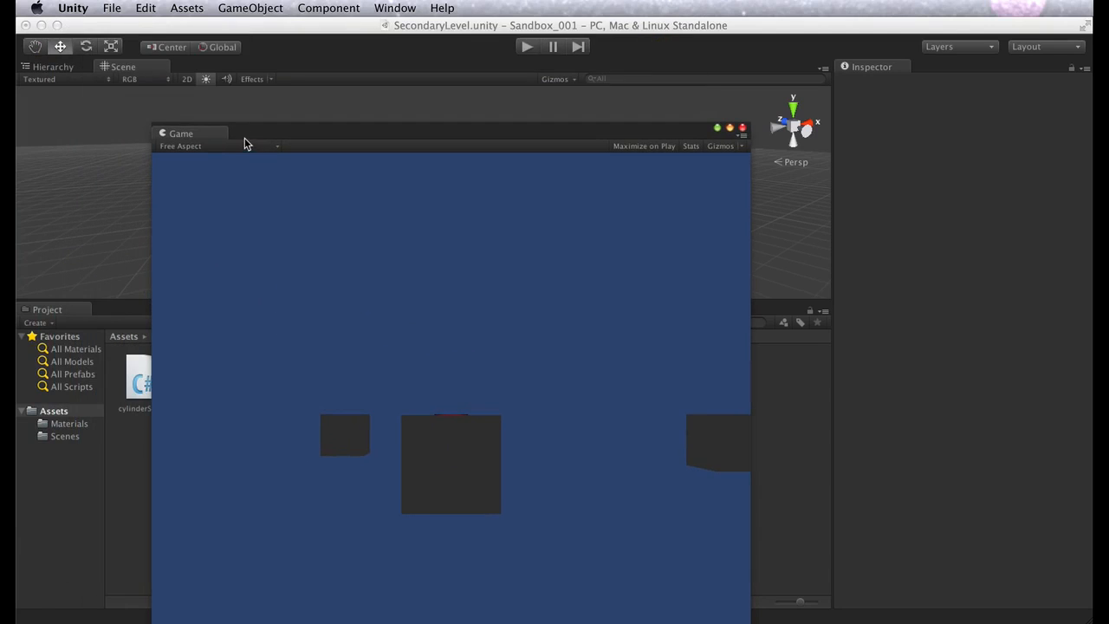
click(742, 128)
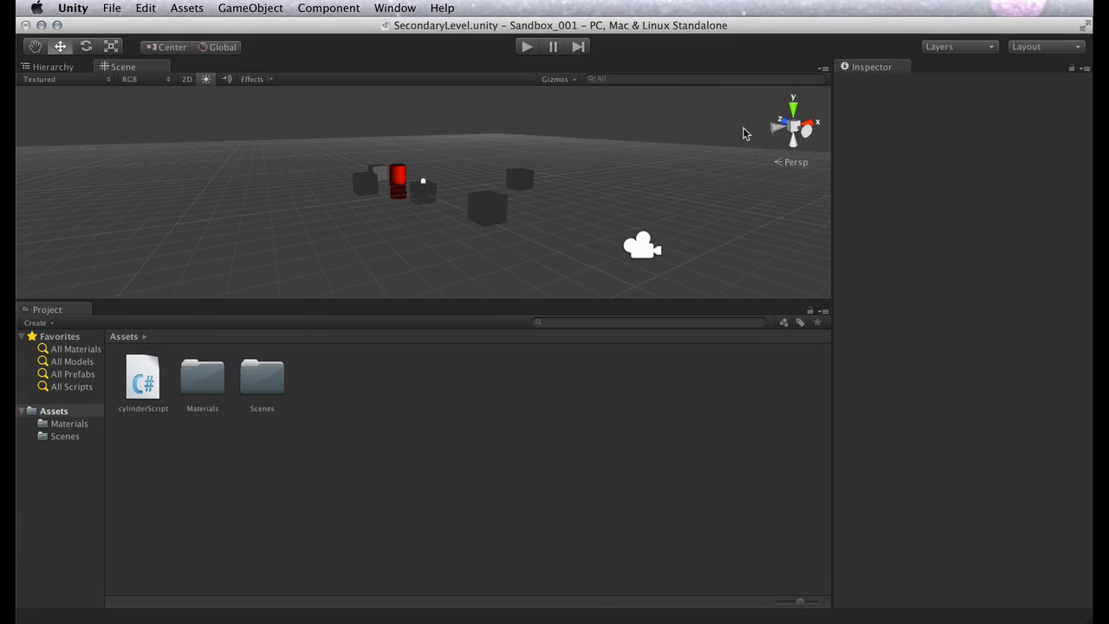
click(378, 8)
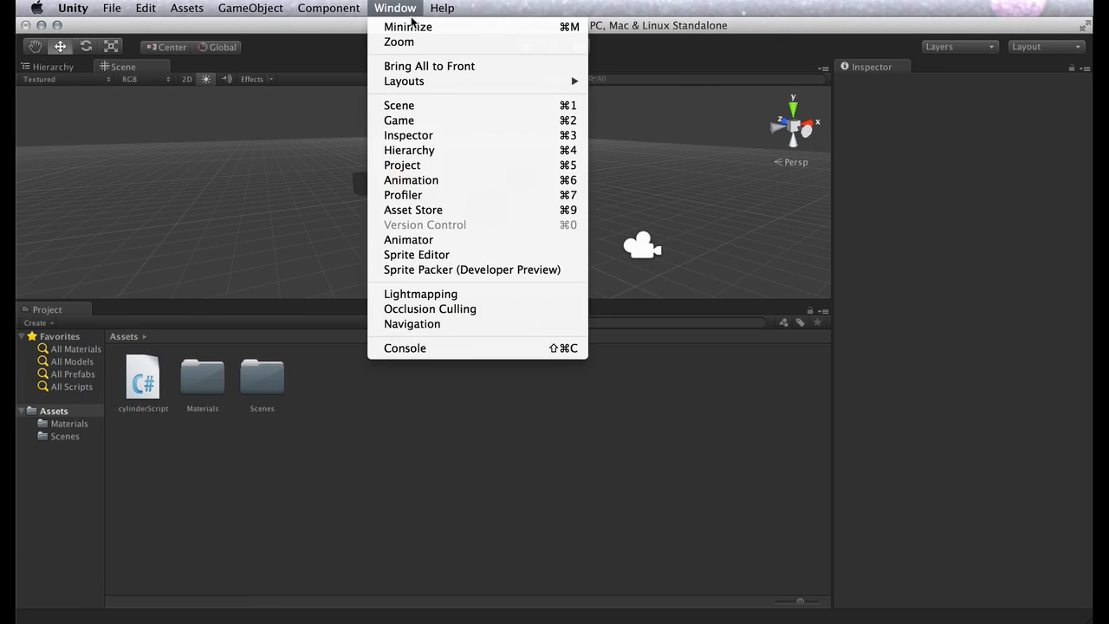
click(445, 120)
drag(206, 139, 17, 212)
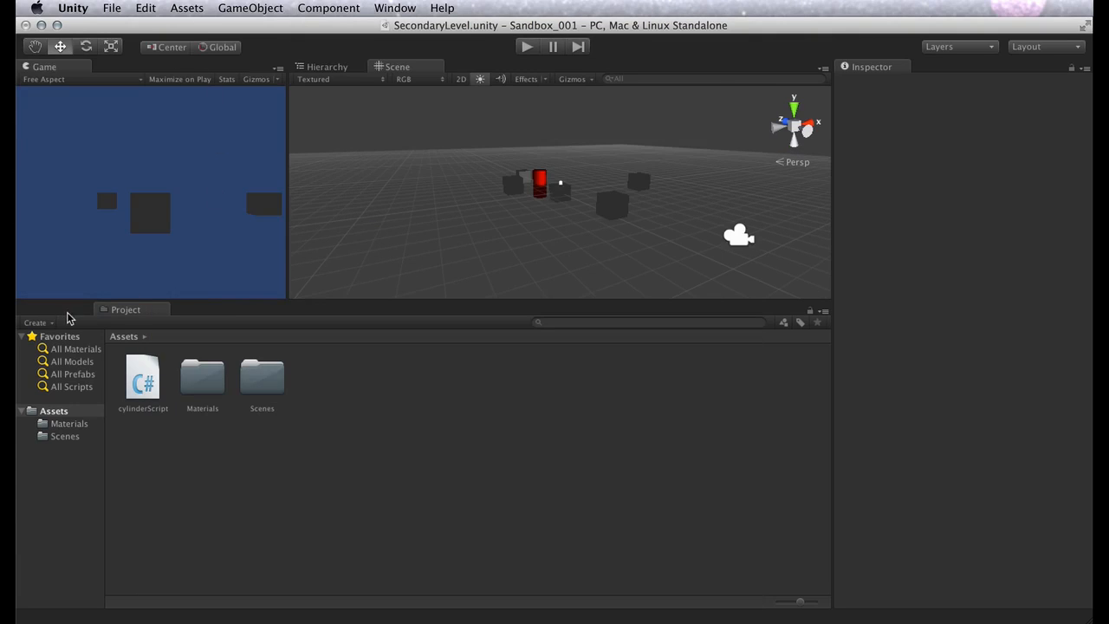
click(124, 313)
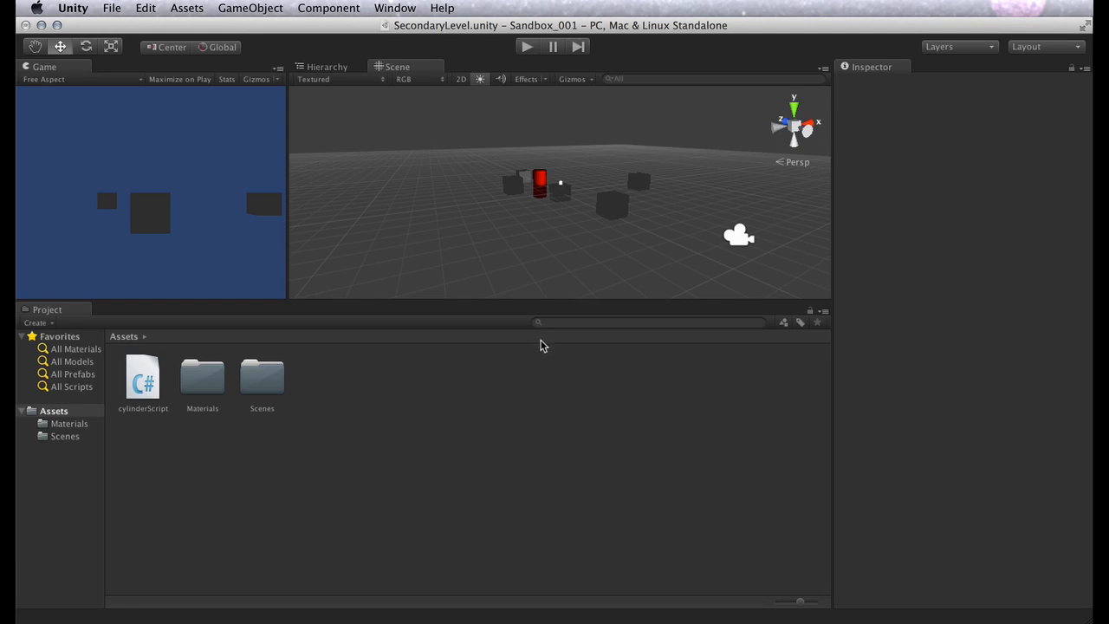
Open the Asset Store, browse the assets on its home page and close it
click(414, 5)
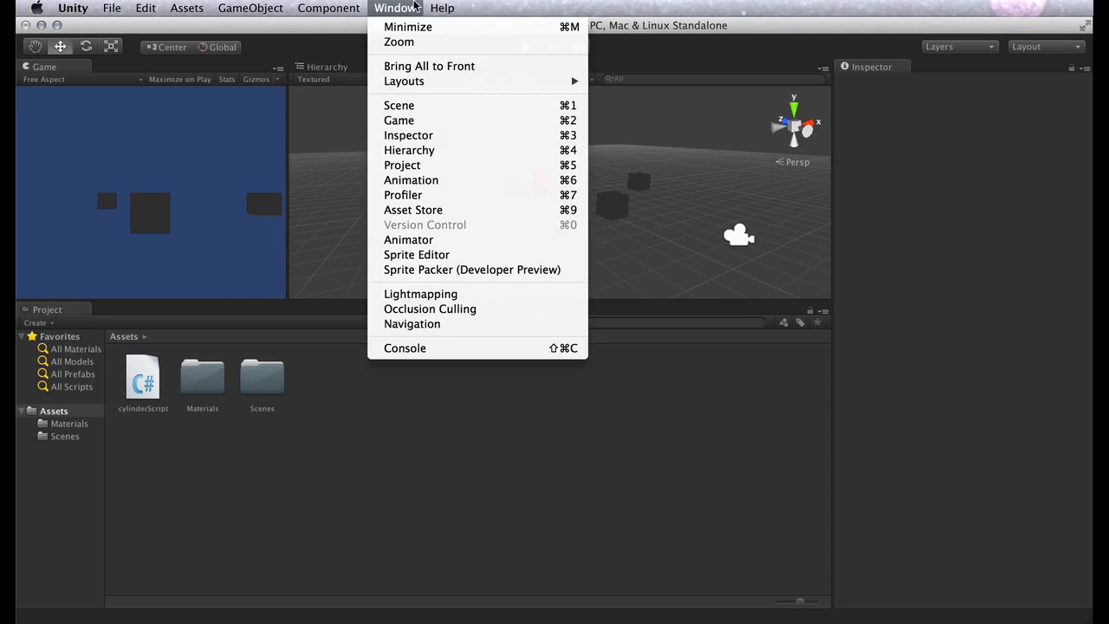
click(445, 213)
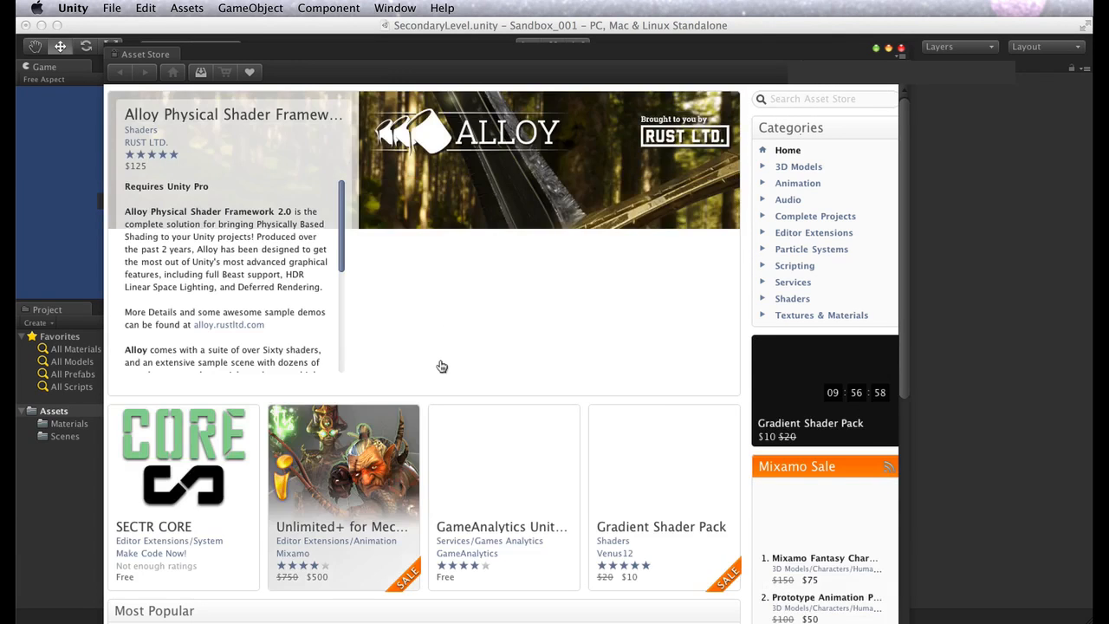
scroll(441, 366, down, 10)
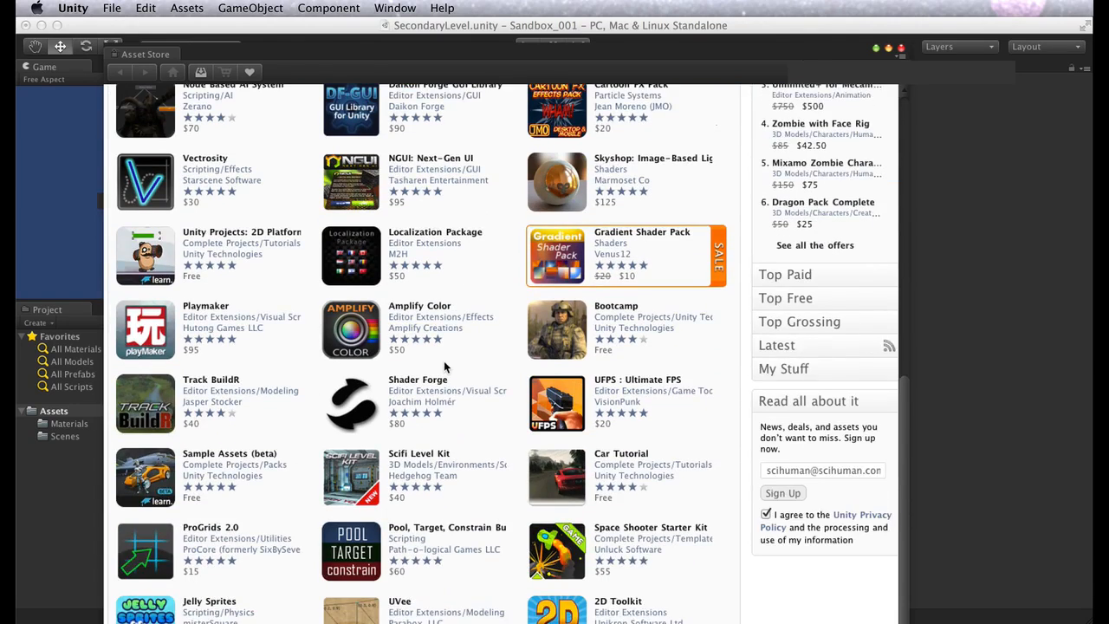
scroll(445, 368, up, 10)
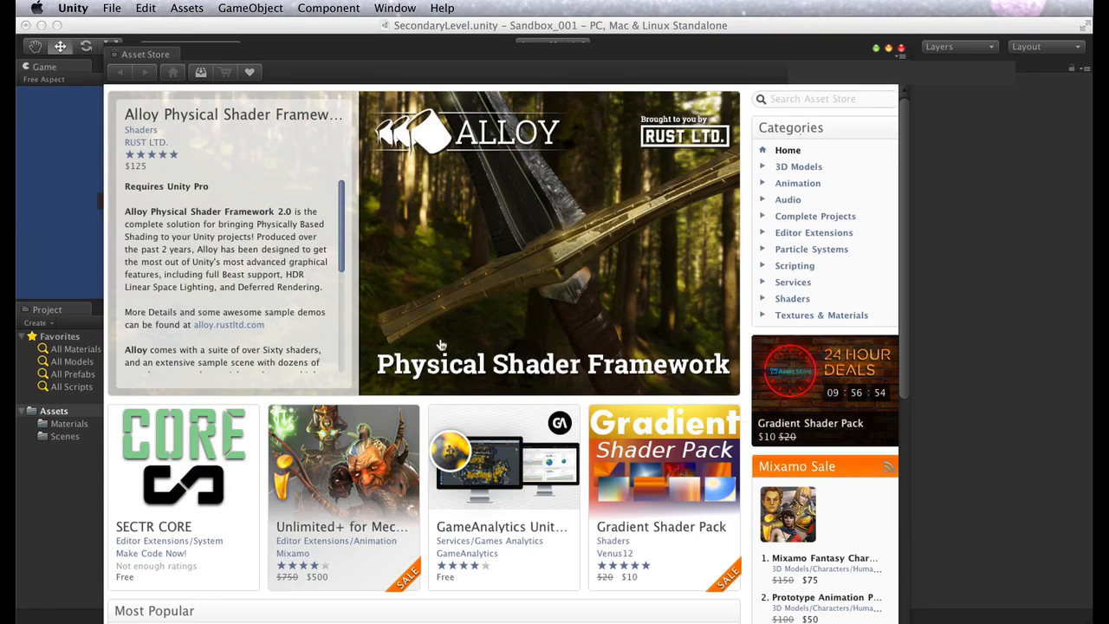
click(898, 49)
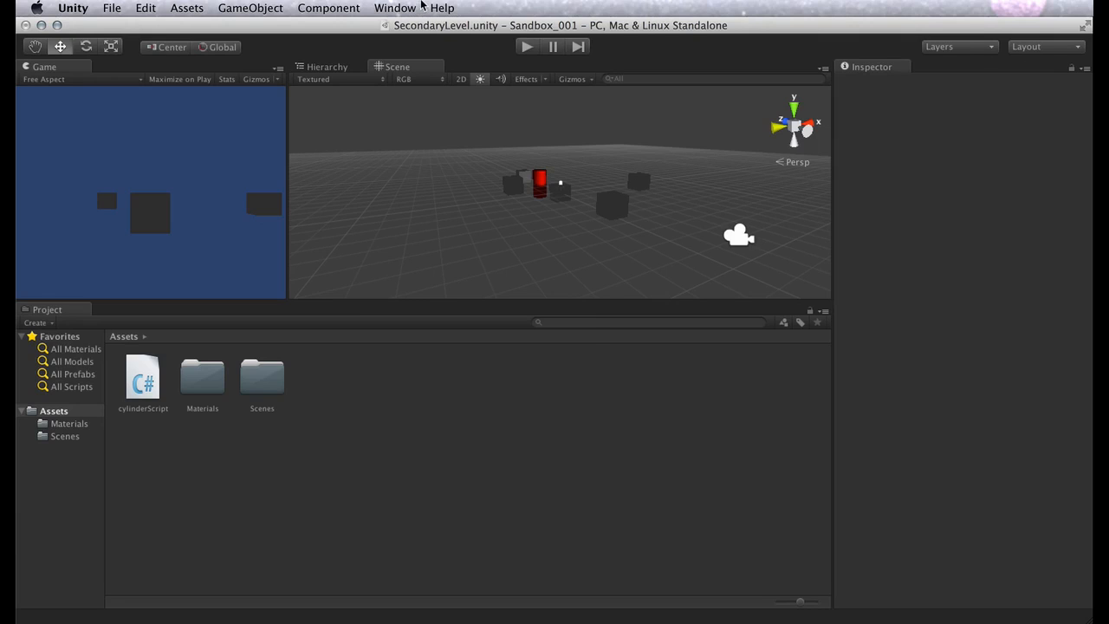
Save the current window layout under the name First_Layout
click(422, 7)
mouse_move(417, 82)
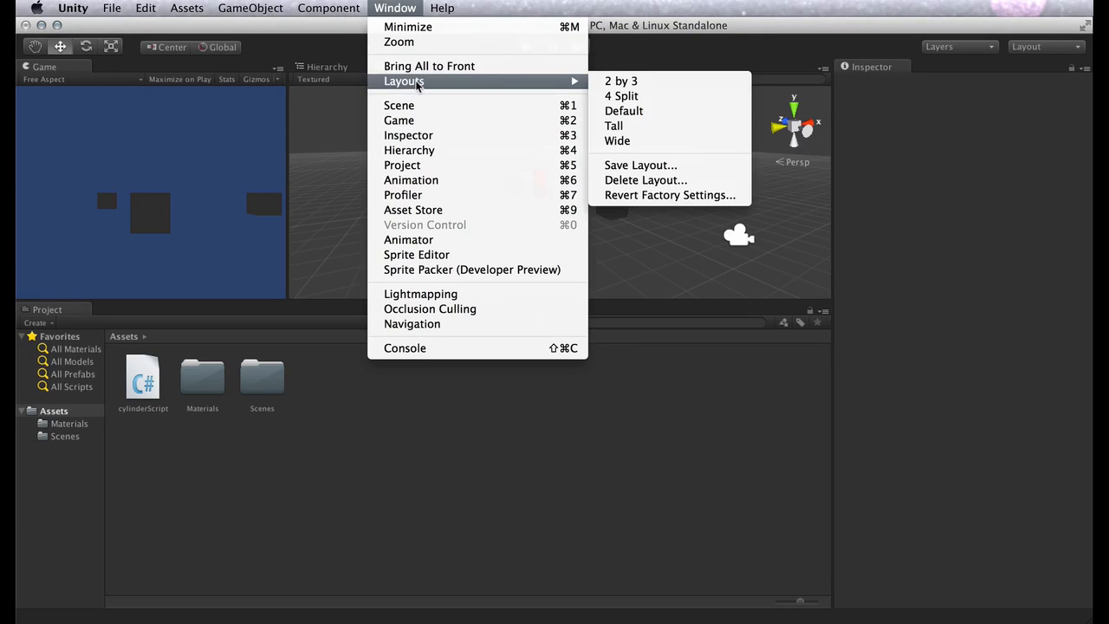
click(656, 165)
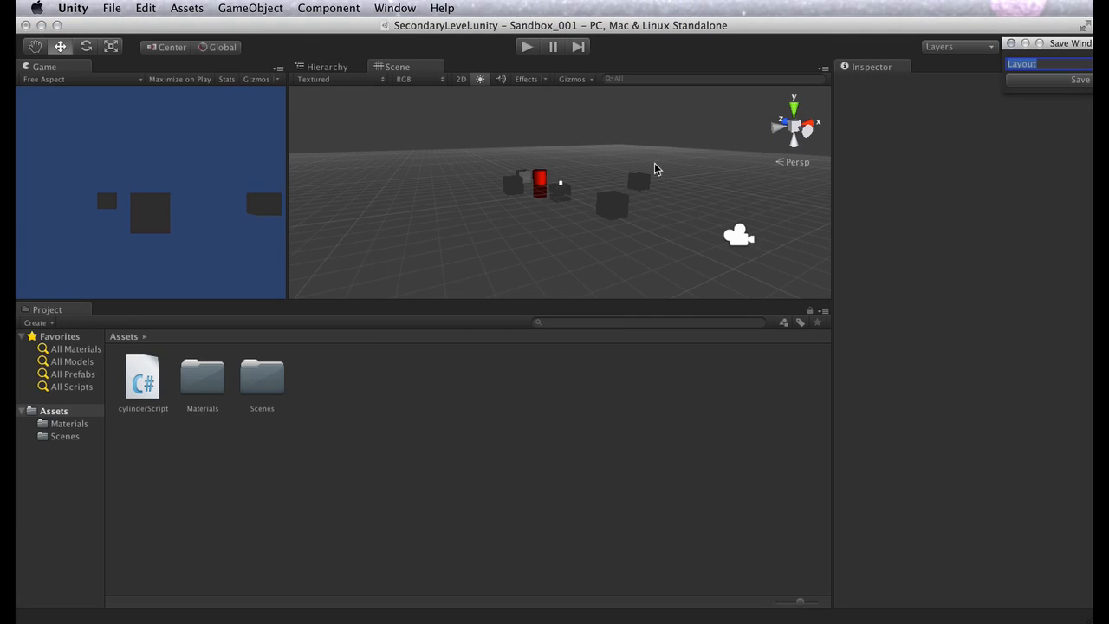
text(First_)
drag(1070, 45, 877, 113)
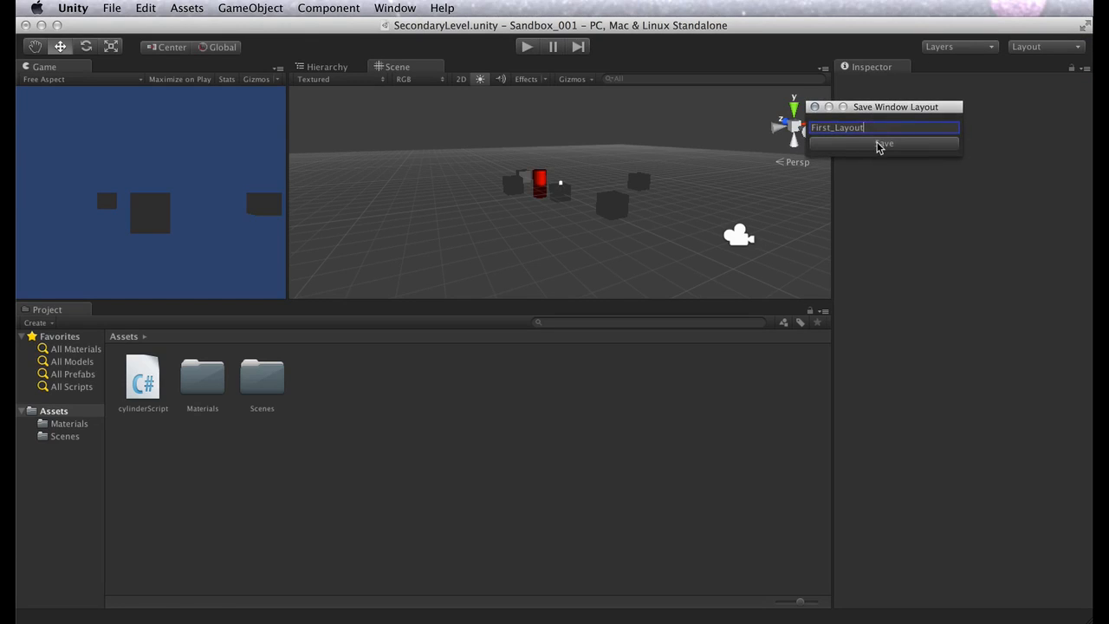
click(878, 145)
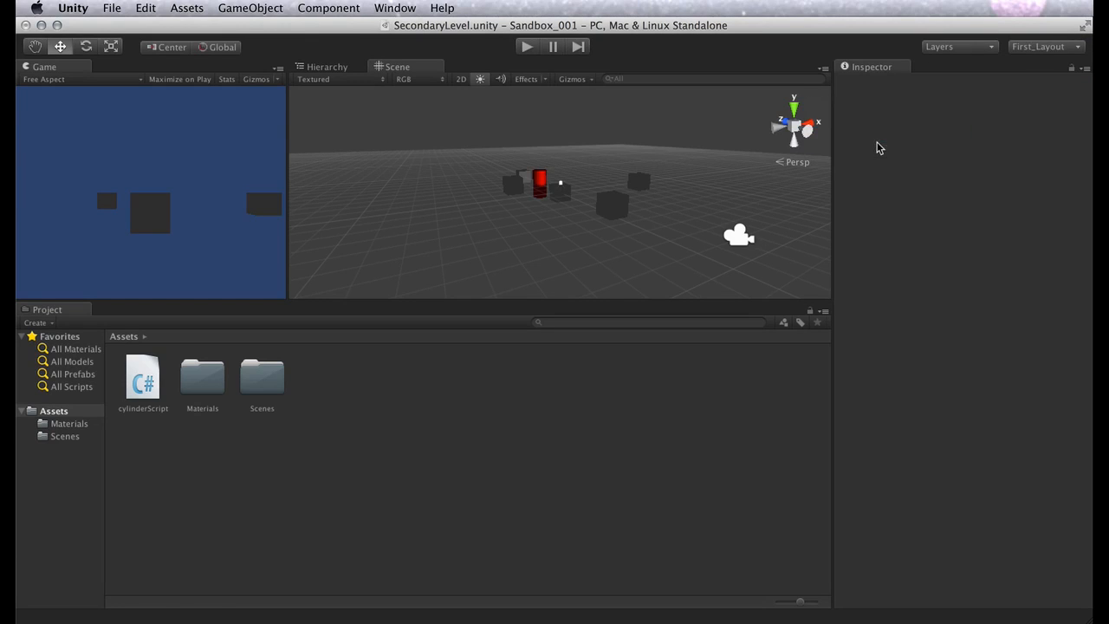
View the 4 Split and Tall window layouts and switch back to First_Layout
click(1029, 47)
click(1037, 76)
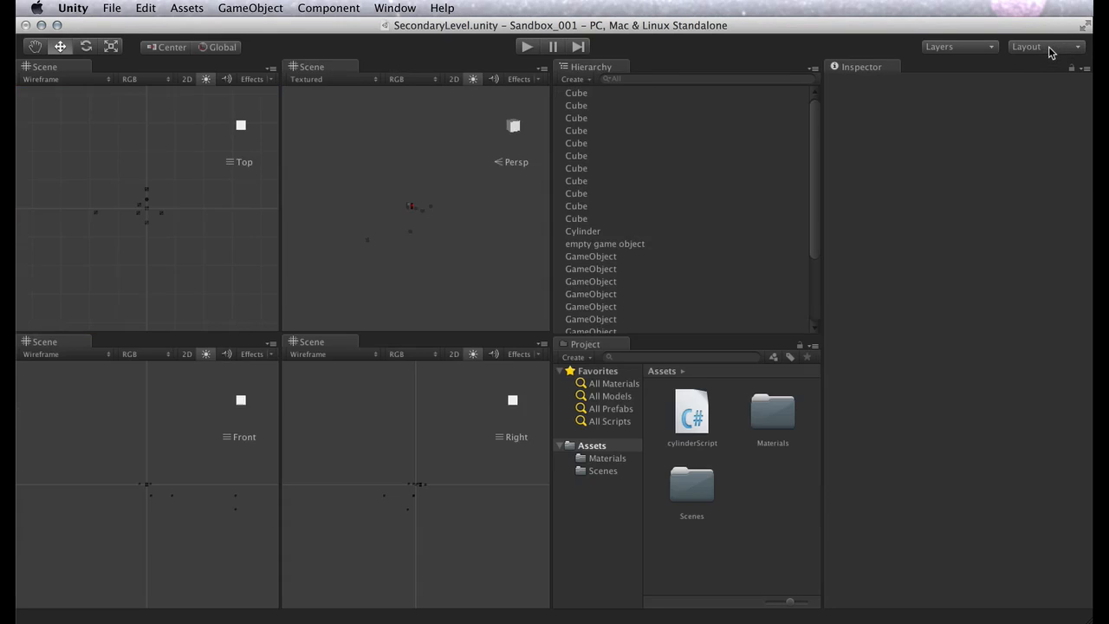
click(1049, 47)
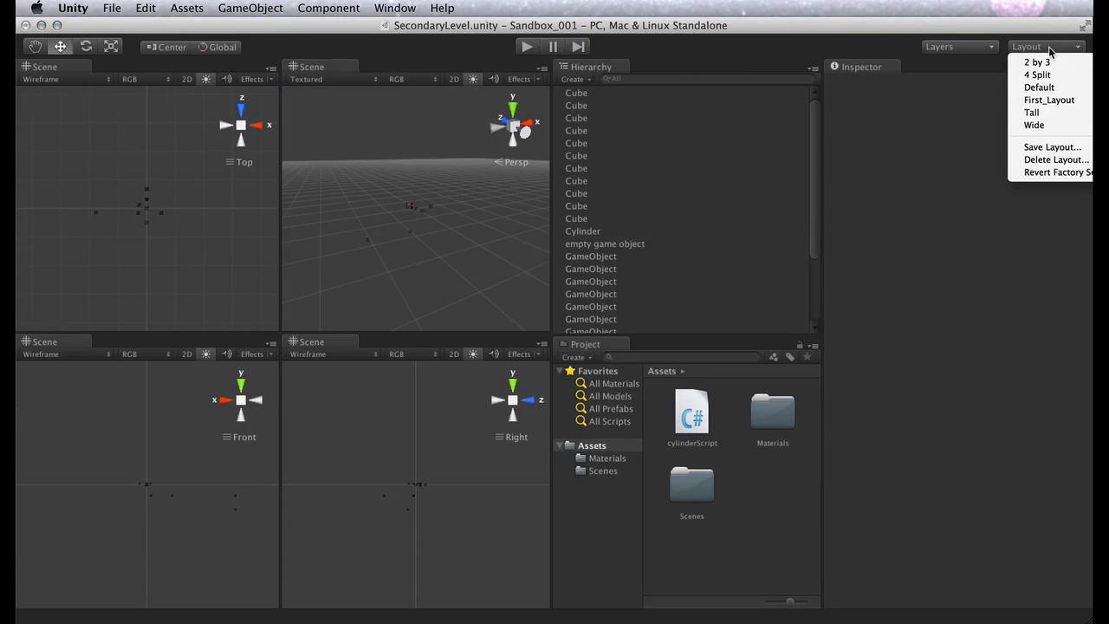
click(1032, 113)
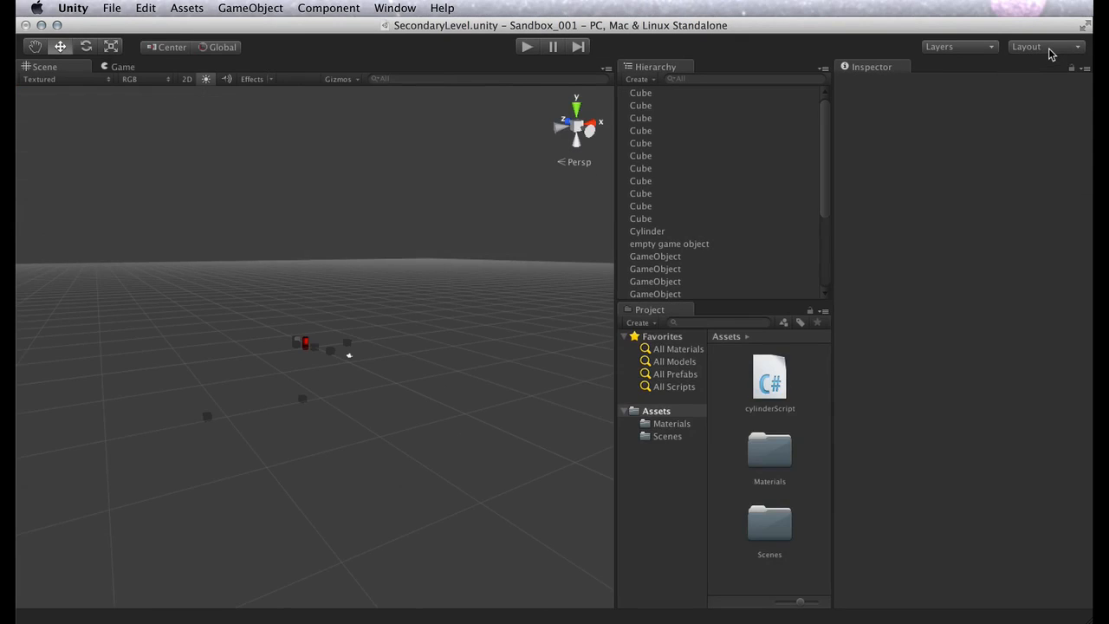
click(1049, 48)
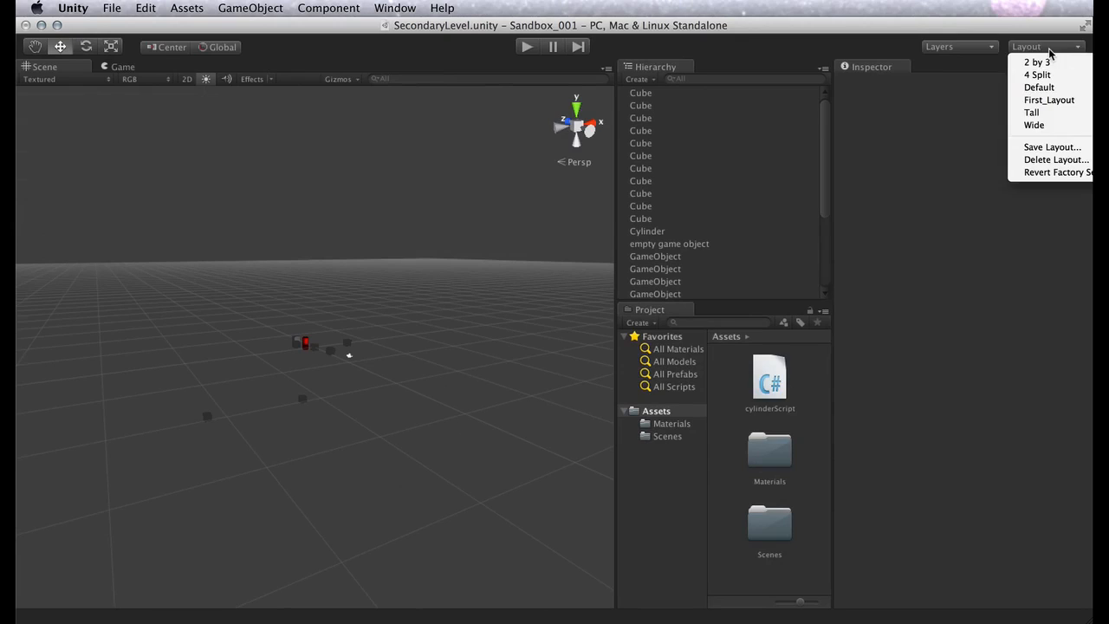
click(1049, 101)
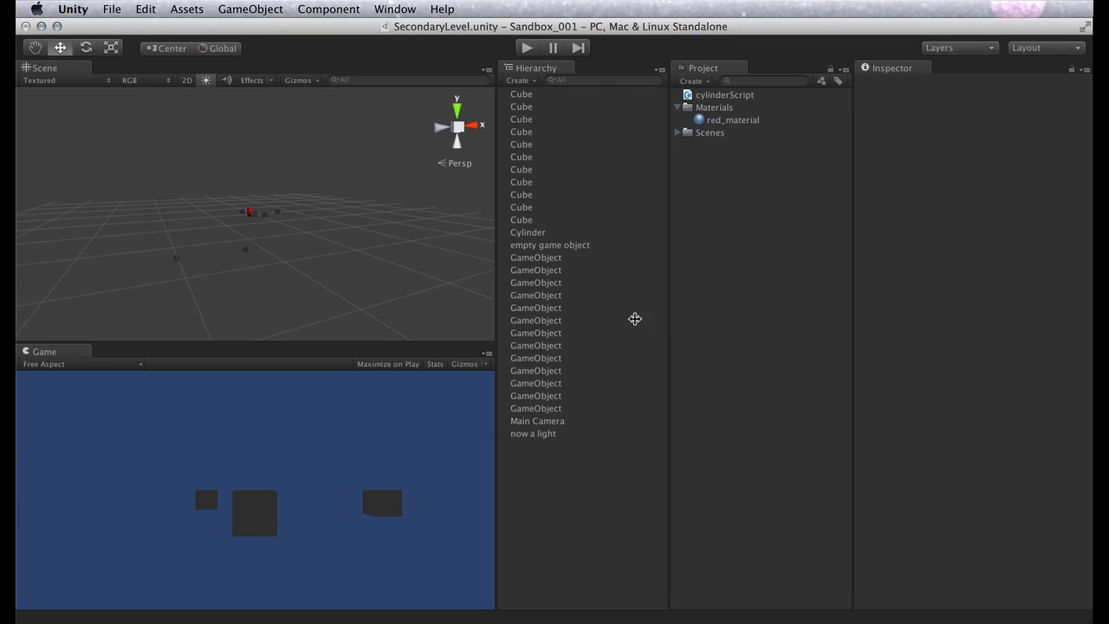
Examine the "now a light" object up close in the scene and red_material's properties, and clear the selection
double_click(535, 435)
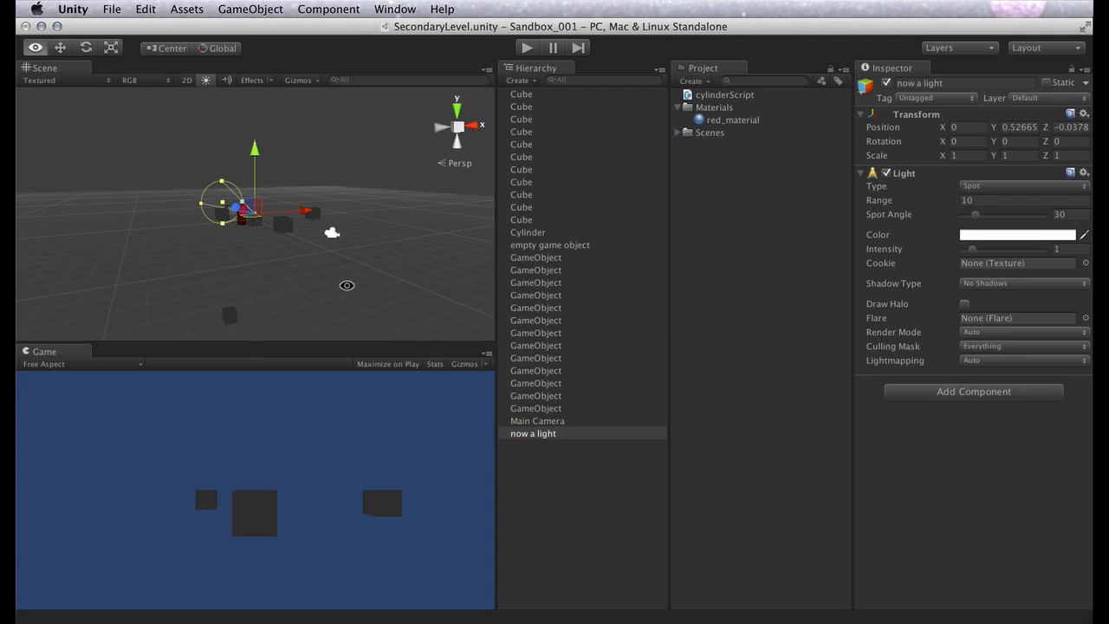
alt+drag(346, 285, 783, 233)
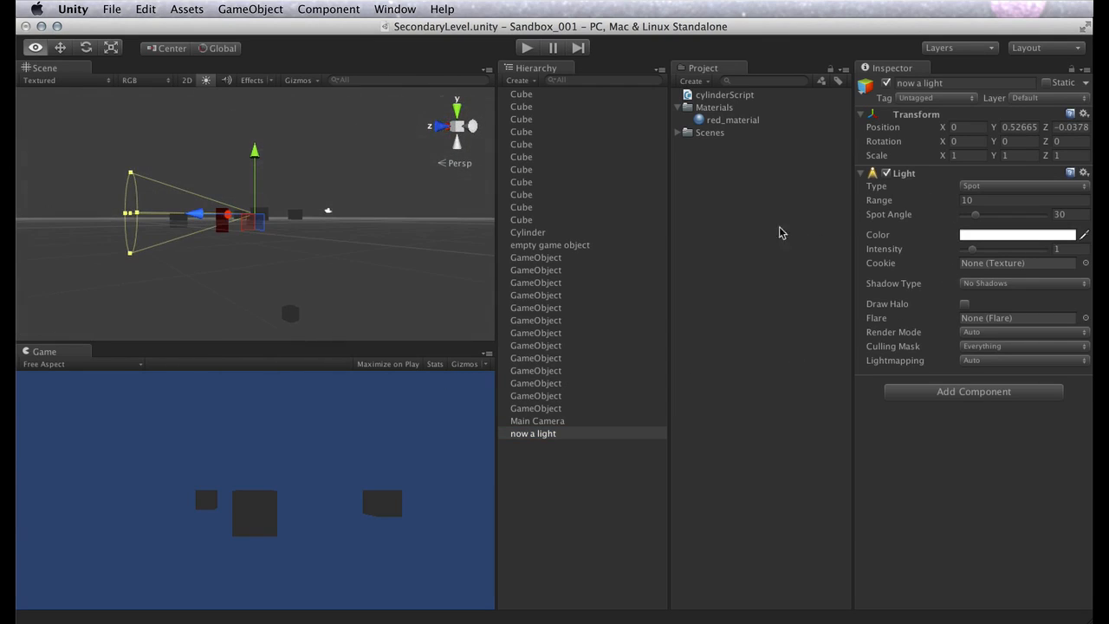
click(718, 120)
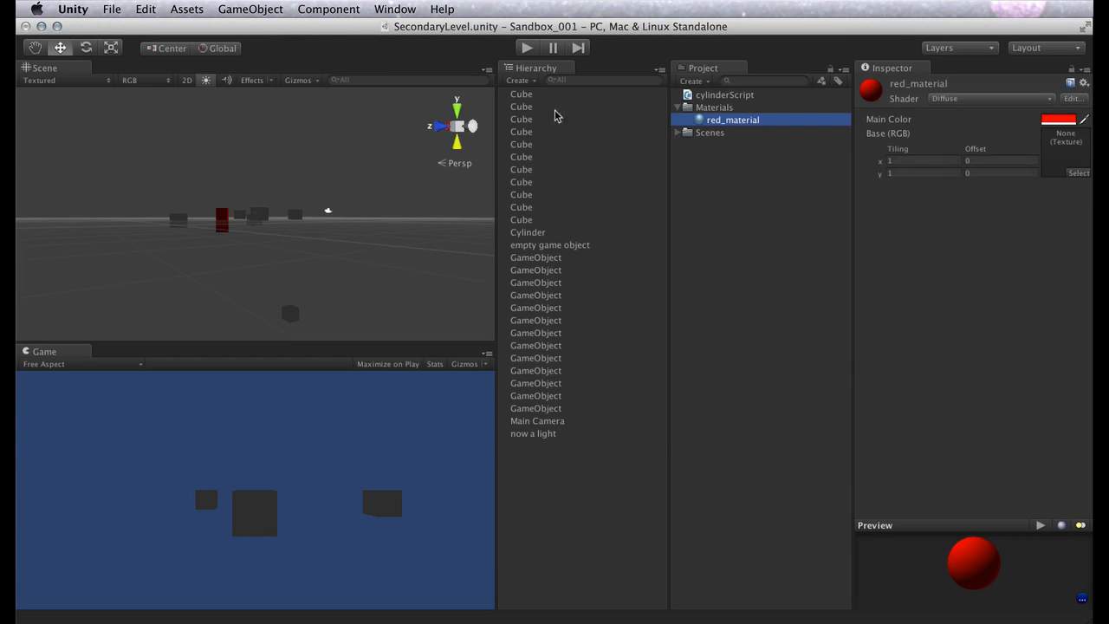
click(534, 91)
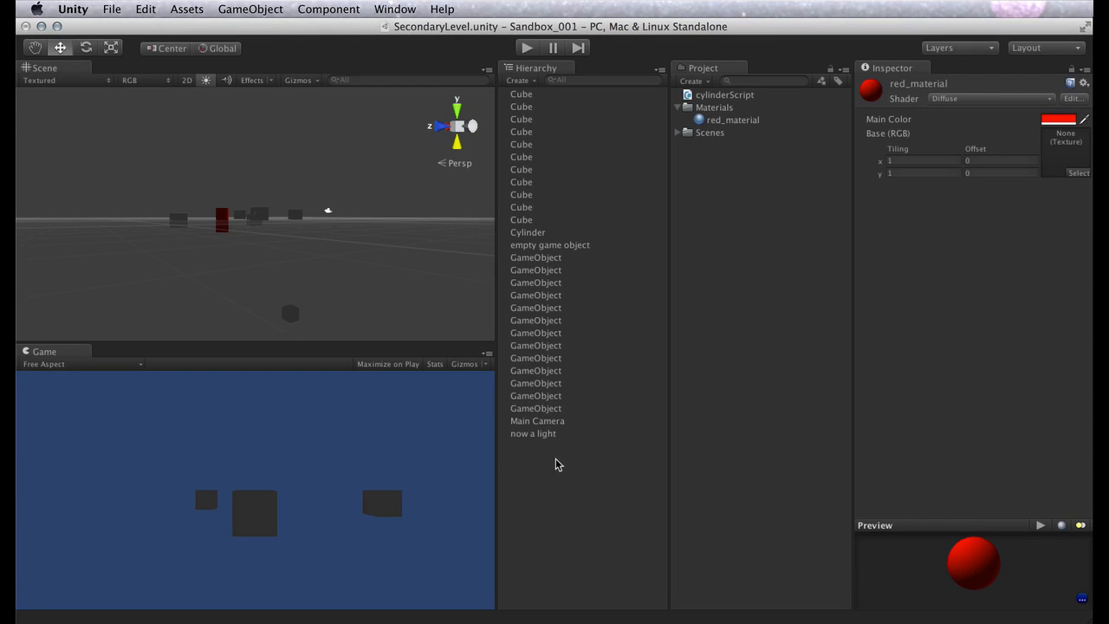
click(562, 483)
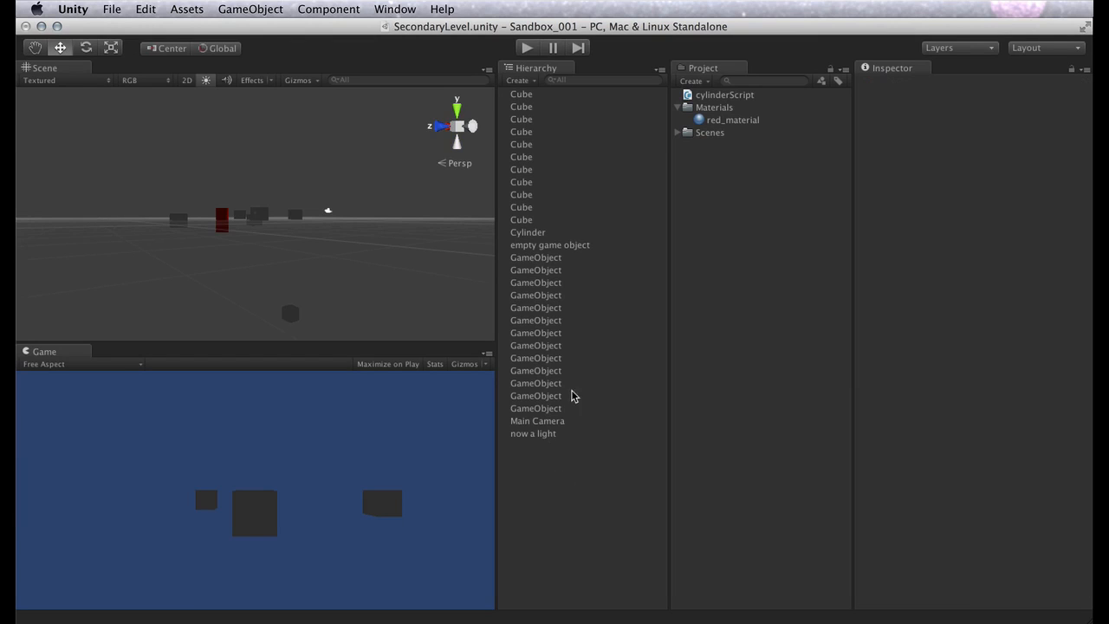
Select every object from the first Cube to "now a light", examine them in the scene from several angles, and clear the selection
click(547, 96)
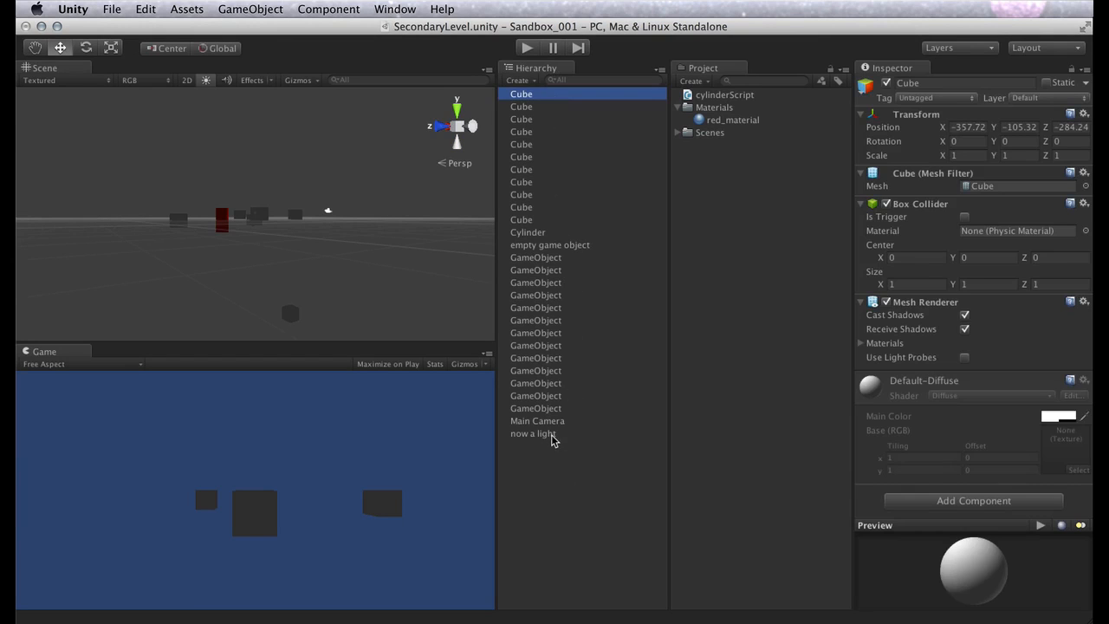
shift+click(548, 433)
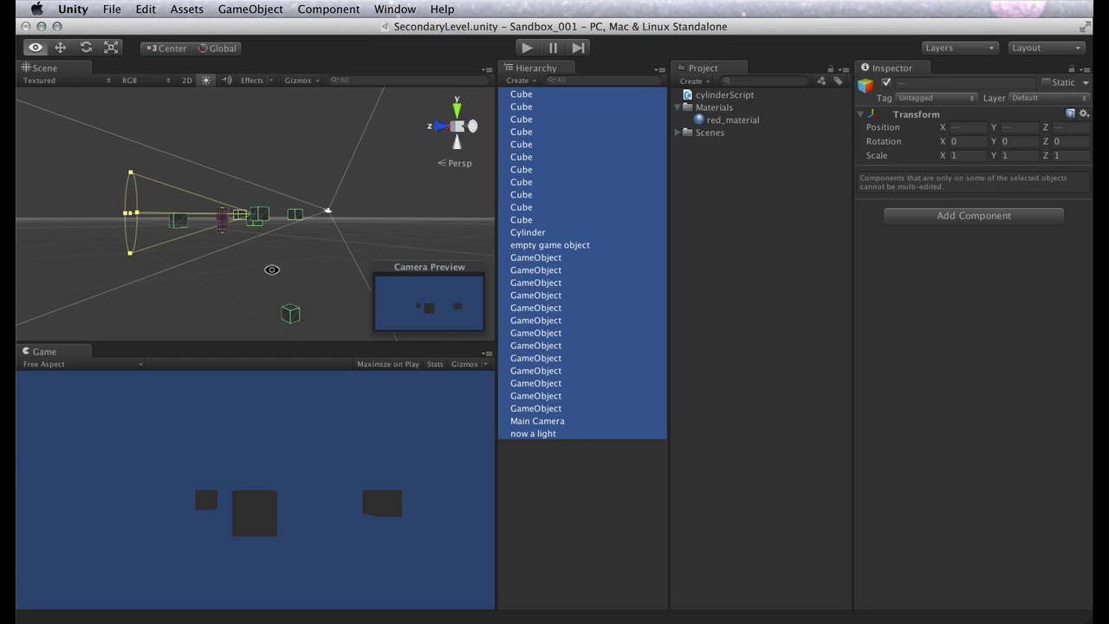
alt+drag(272, 268, 467, 436)
alt+drag(191, 257, 90, 194)
alt+right_drag(335, 257, 200, 203)
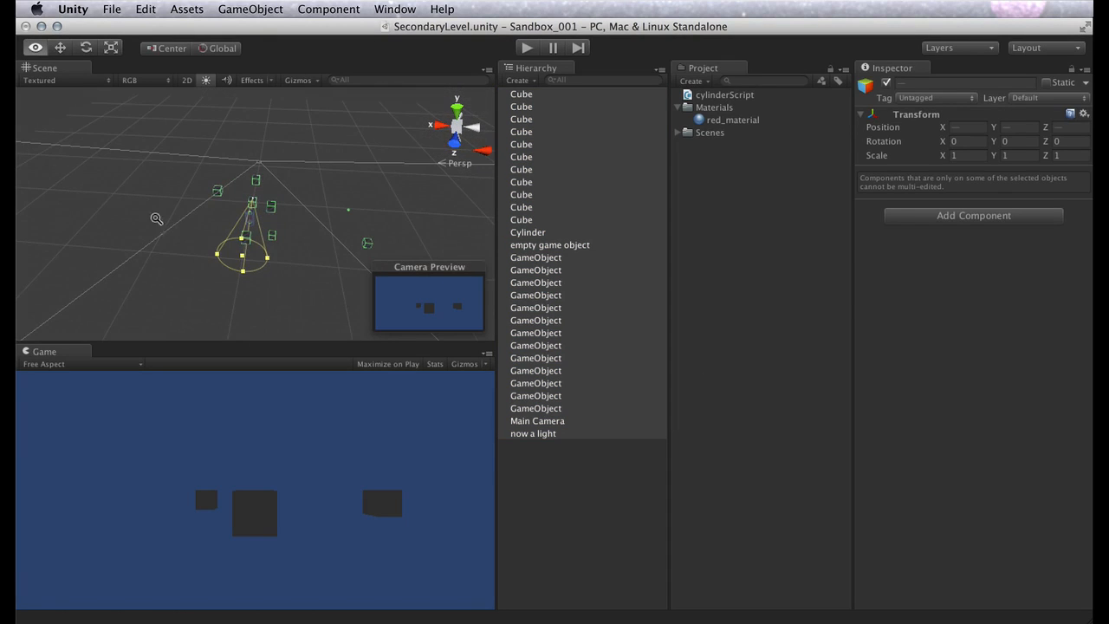
alt+right_drag(295, 260, 934, 557)
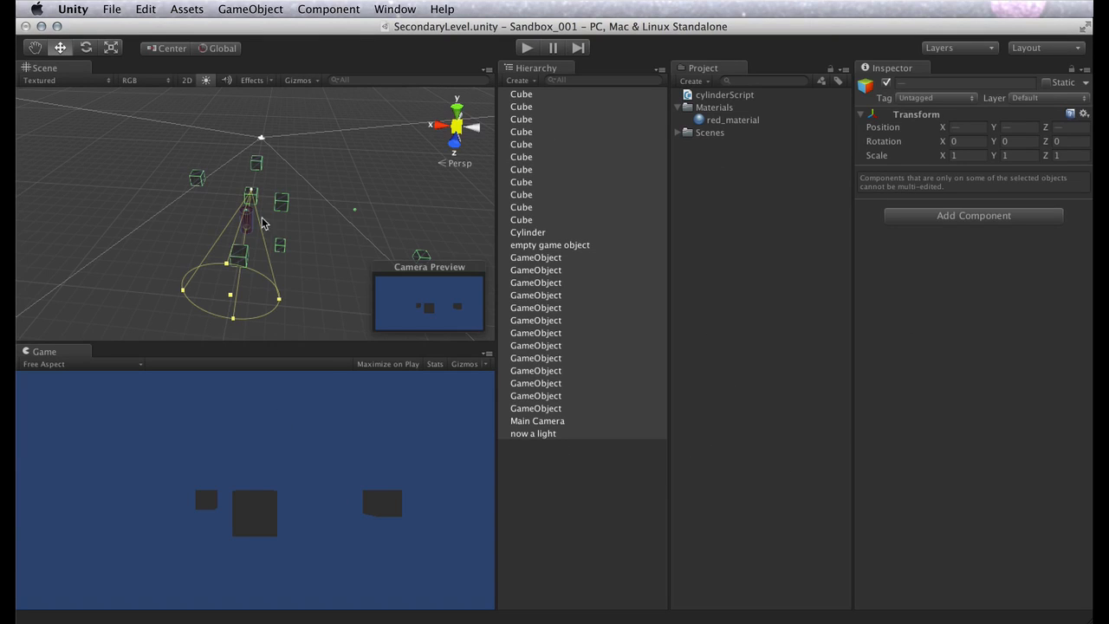
click(554, 519)
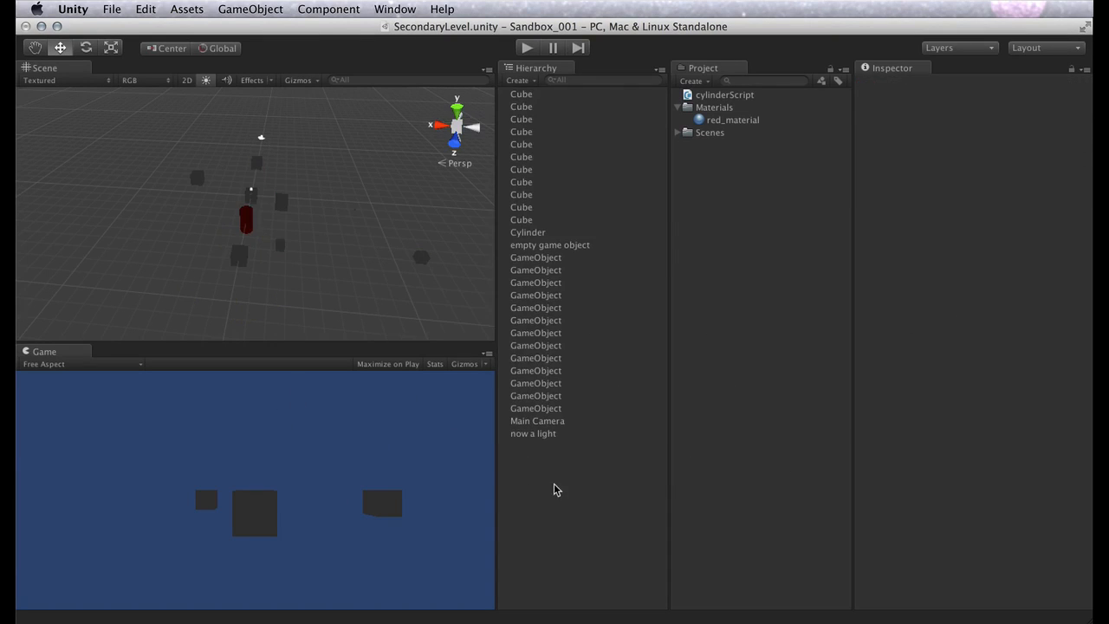
Create an empty game object in the scene
click(267, 8)
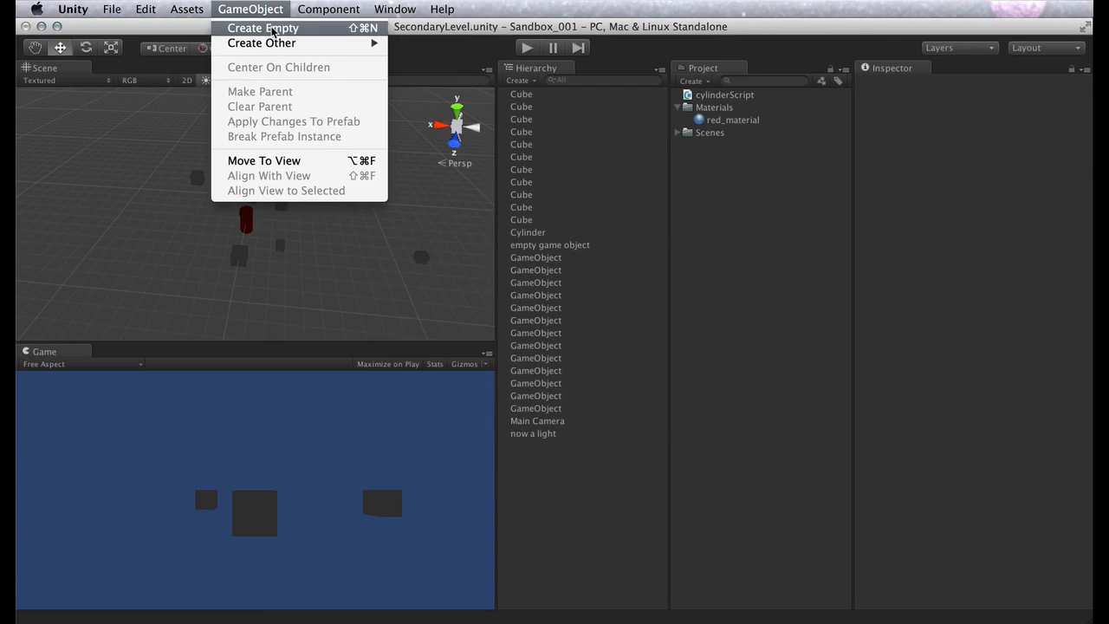
click(272, 30)
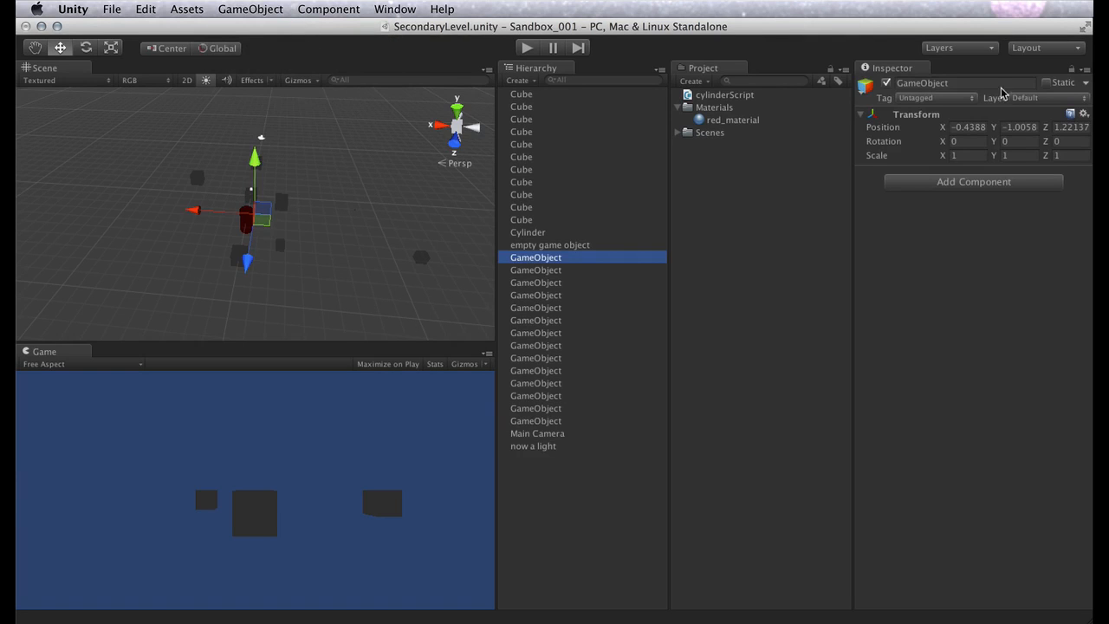
Rename the new empty game object as empty_game_objects
click(1001, 87)
text(empty_game_)
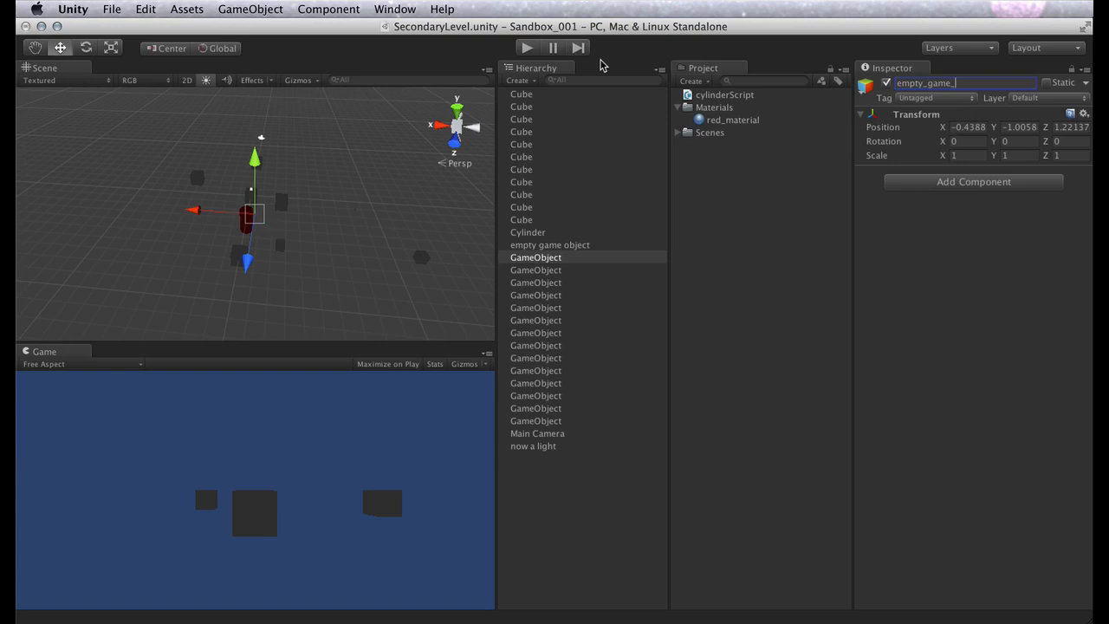
text(objects)
key(Return)
Make every object from the first to the last GameObject in the Hierarchy a child of empty_game_objects
click(536, 270)
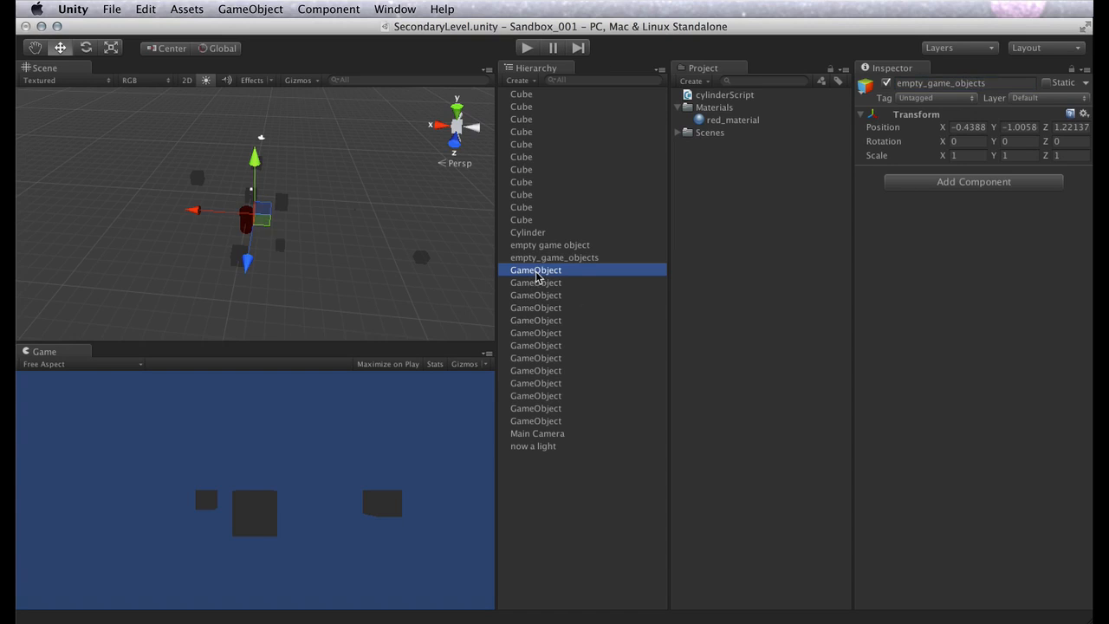
shift+click(538, 421)
drag(557, 287, 543, 257)
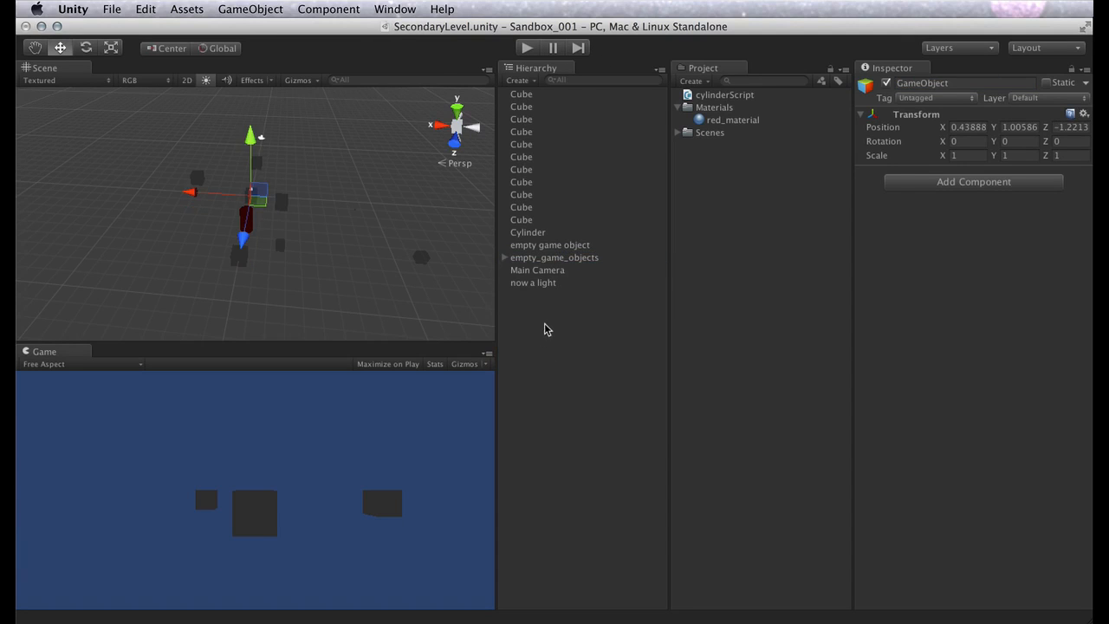
Create another empty game object and name it random_cubes
click(323, 9)
click(264, 26)
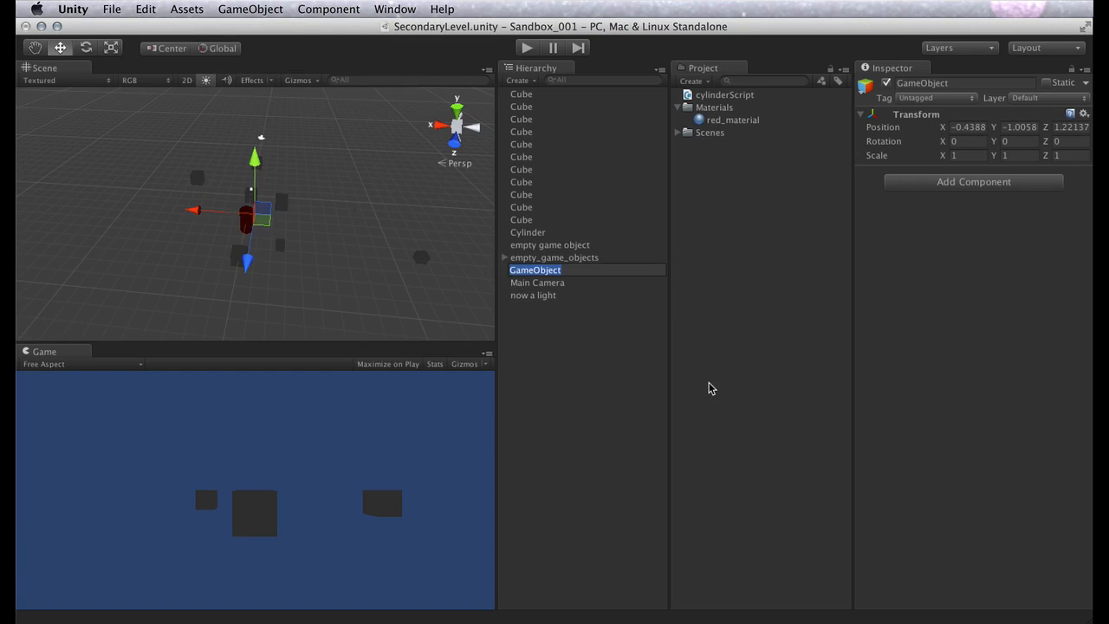
text(random_cube)
key(Return)
Select all the Cube objects in the Hierarchy and make them children of random_cubes
click(530, 219)
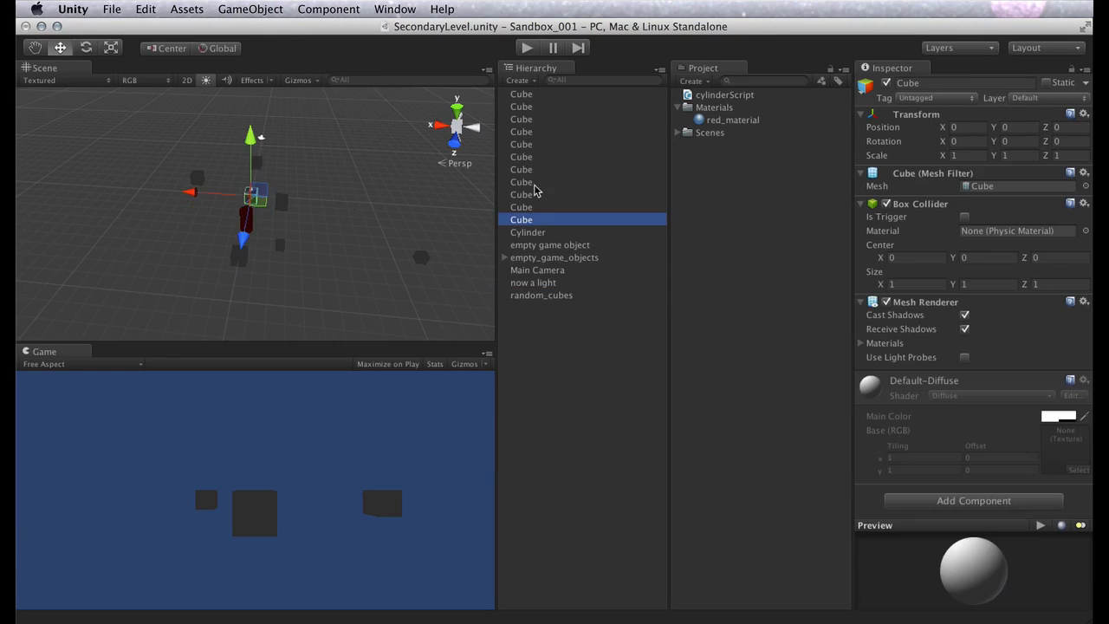
shift+click(523, 94)
drag(530, 114, 548, 299)
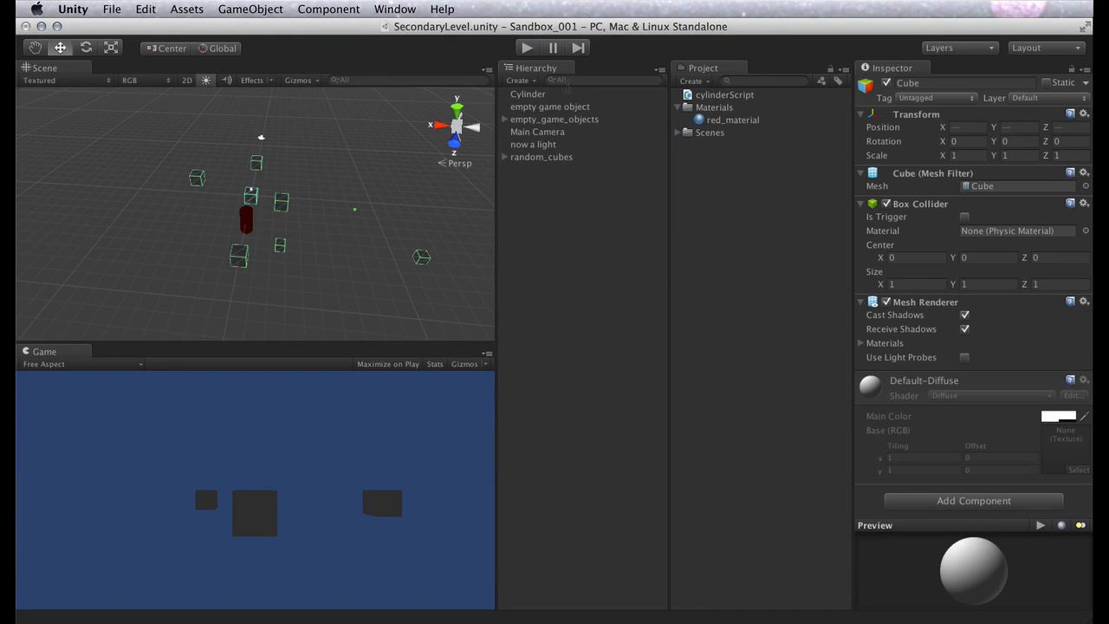
Create an empty game object named Cylinder, nest the existing Cylinder under it, and clear the selection
click(254, 7)
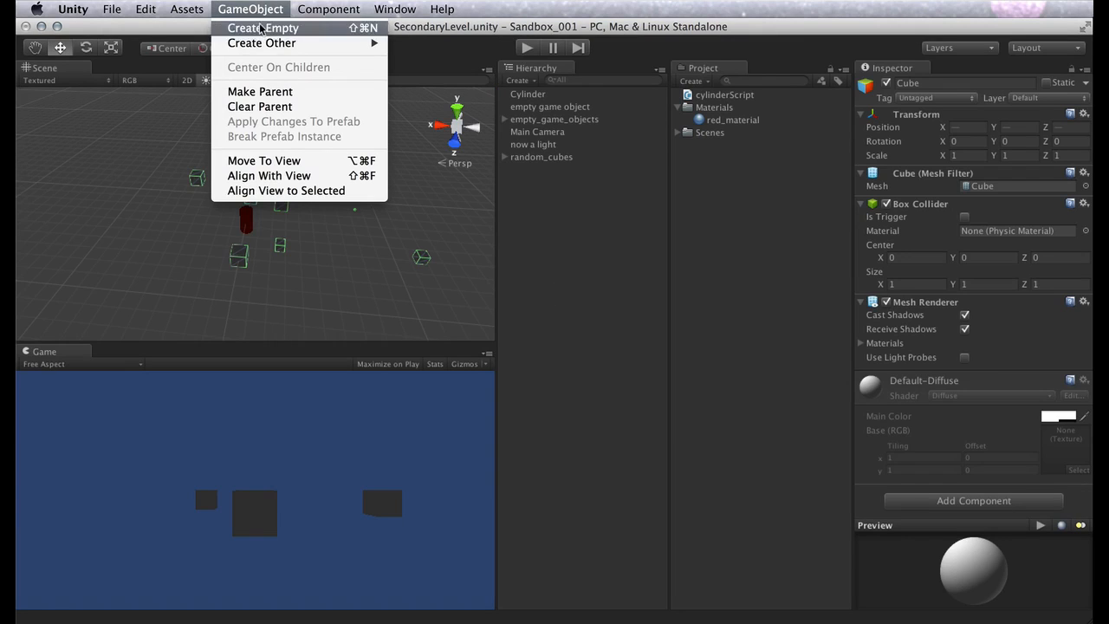
click(267, 27)
key(Return)
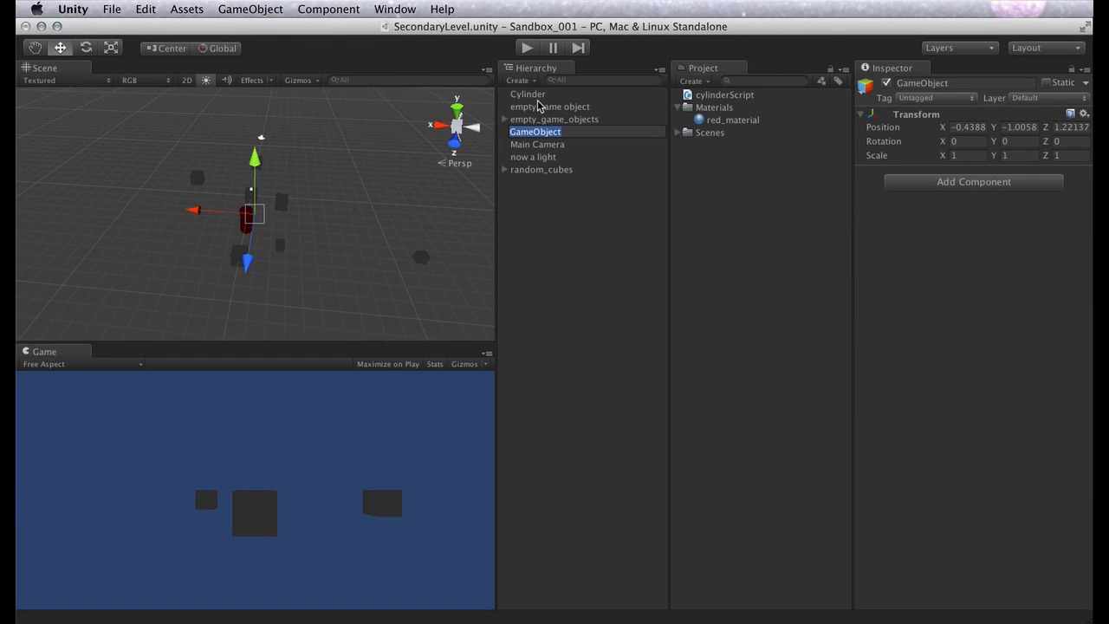
text(Cylind)
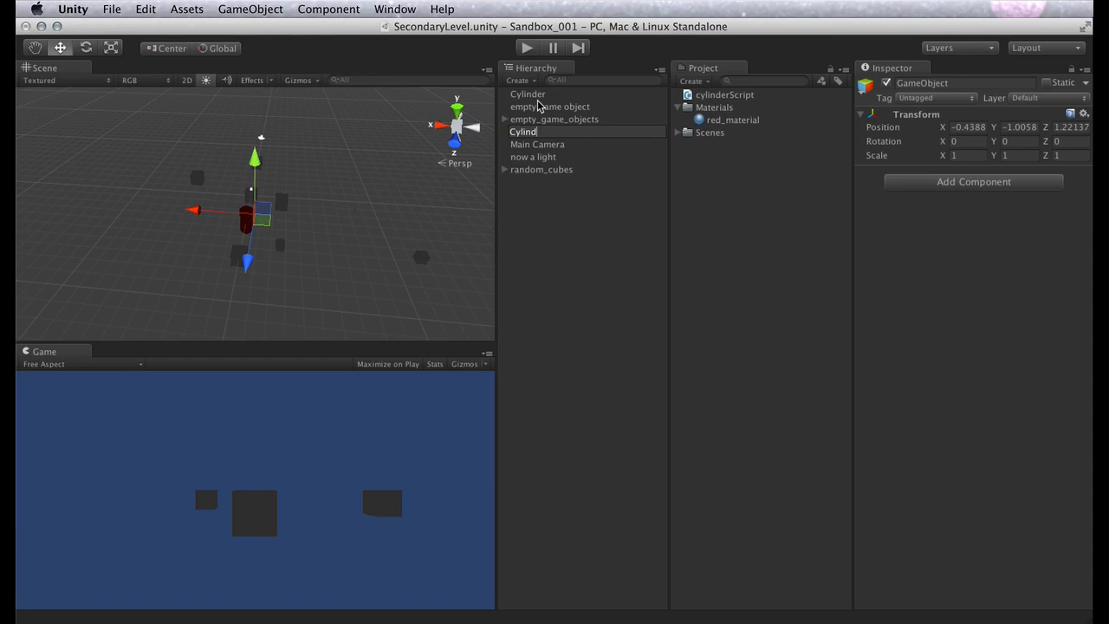
text(er)
key(Return)
drag(524, 94, 527, 106)
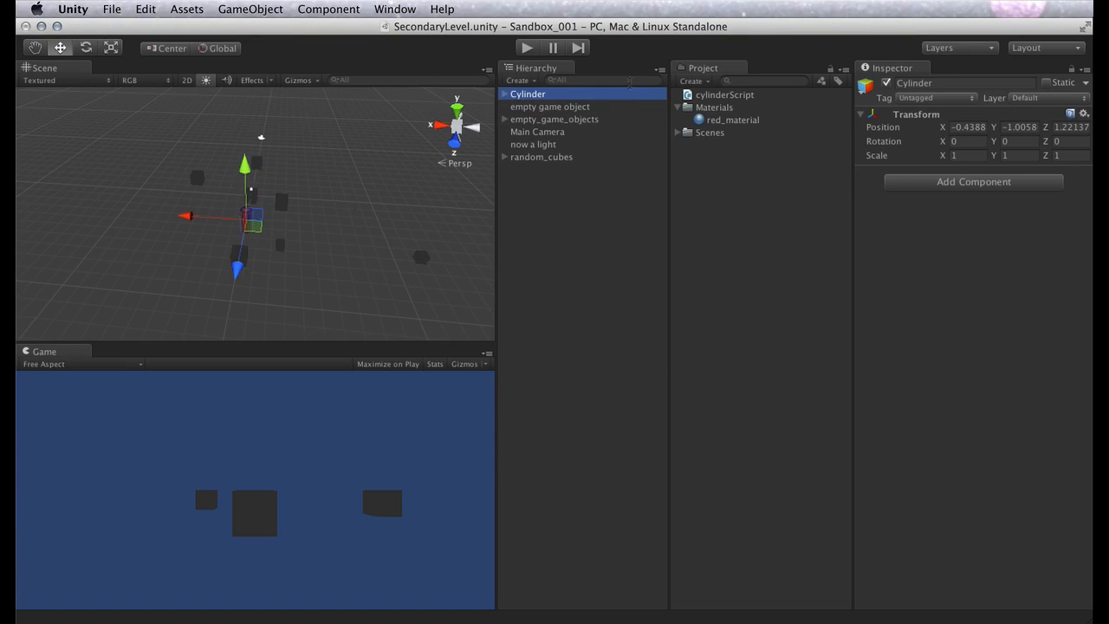
click(604, 246)
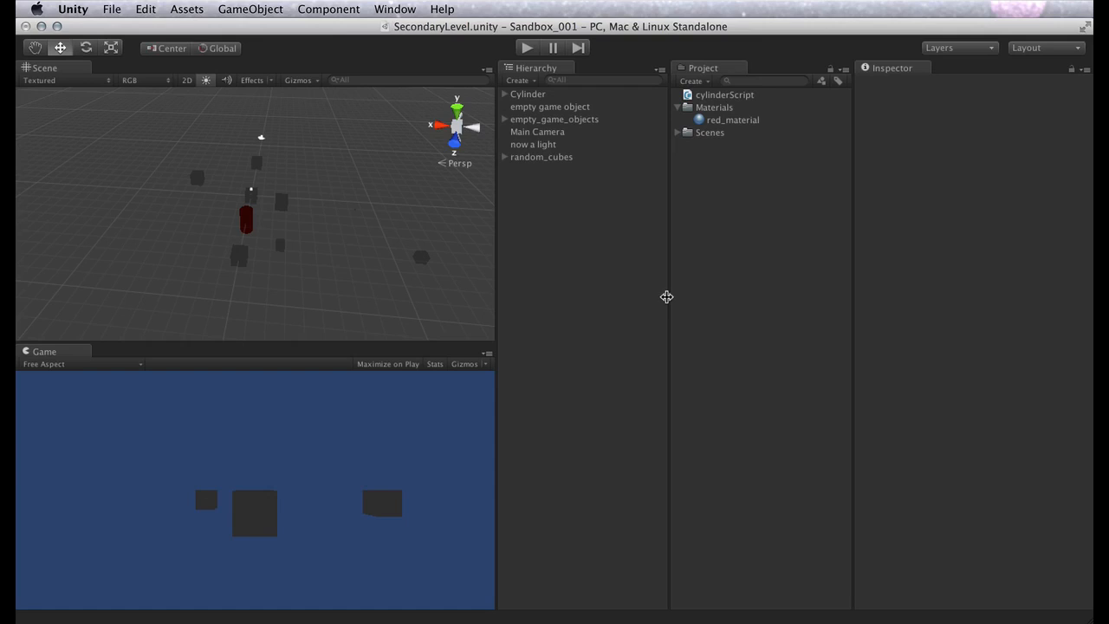
Select the red cylinder and several different cubes in the scene, checking what the Inspector shows for each selection
click(248, 227)
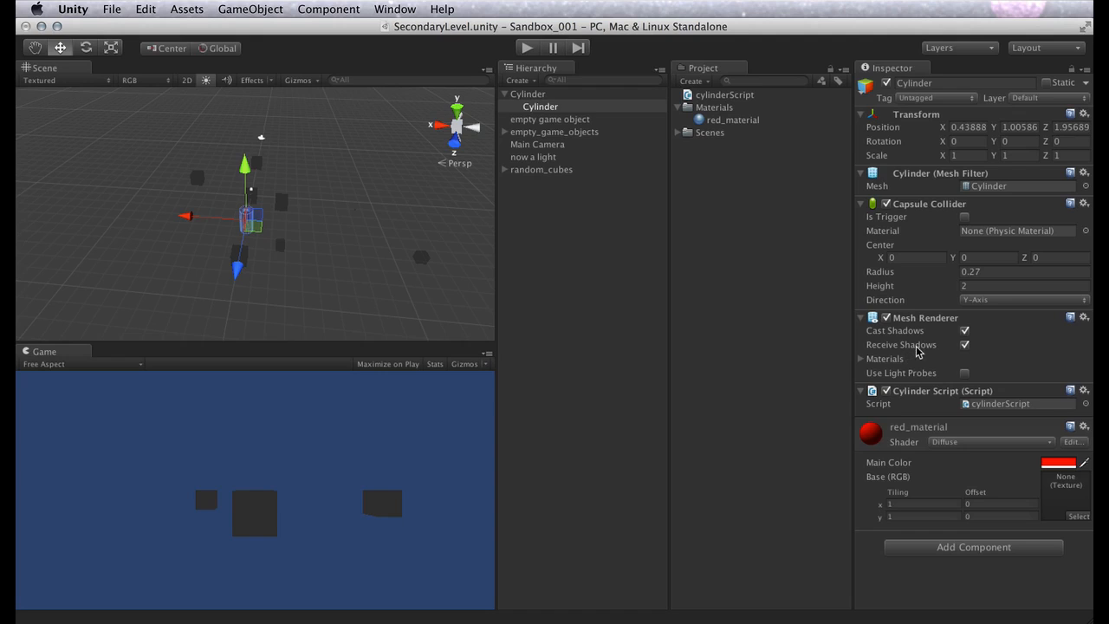
click(420, 260)
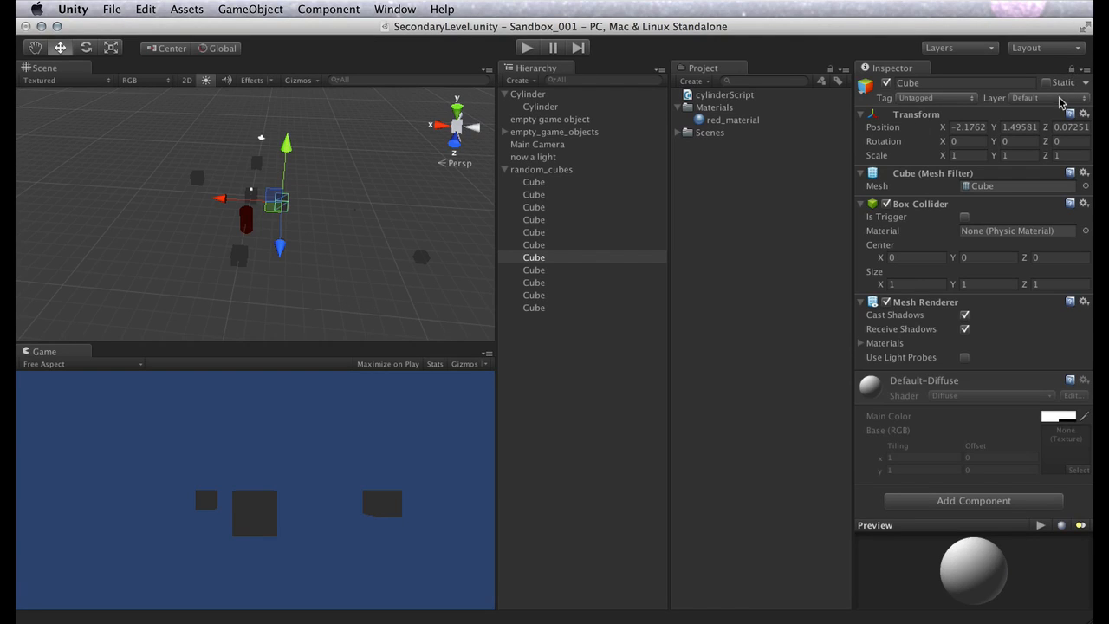
click(196, 180)
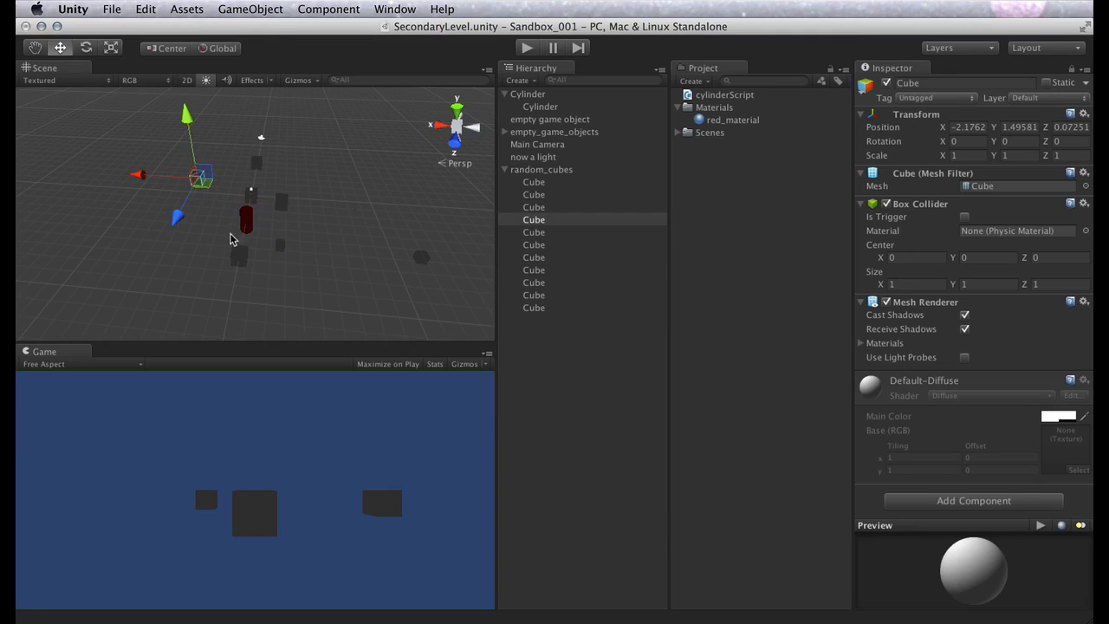
click(254, 225)
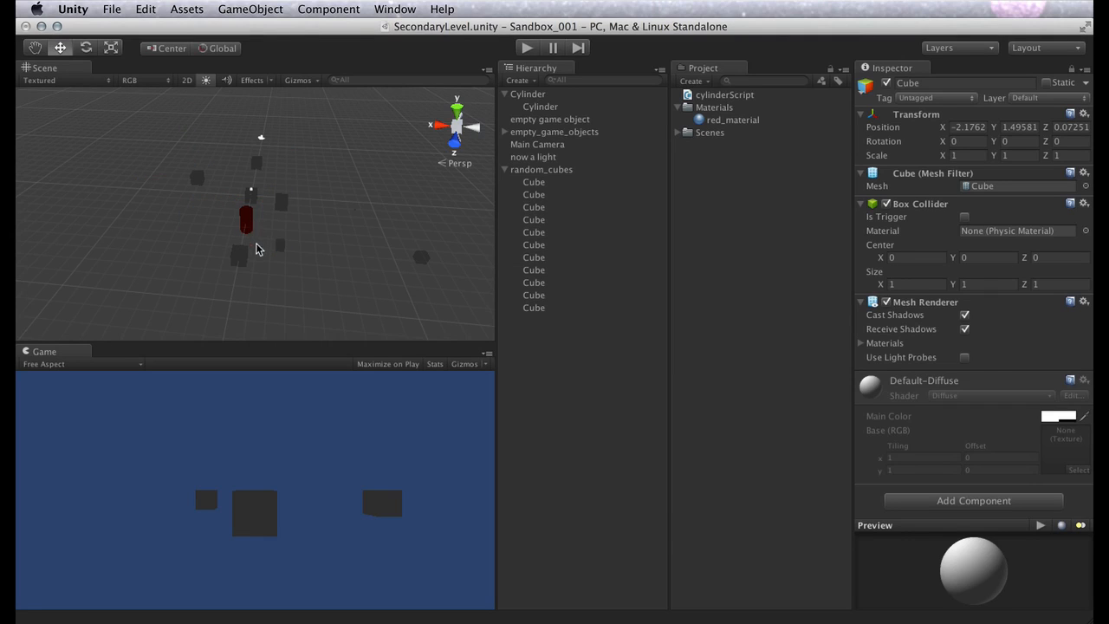
click(239, 260)
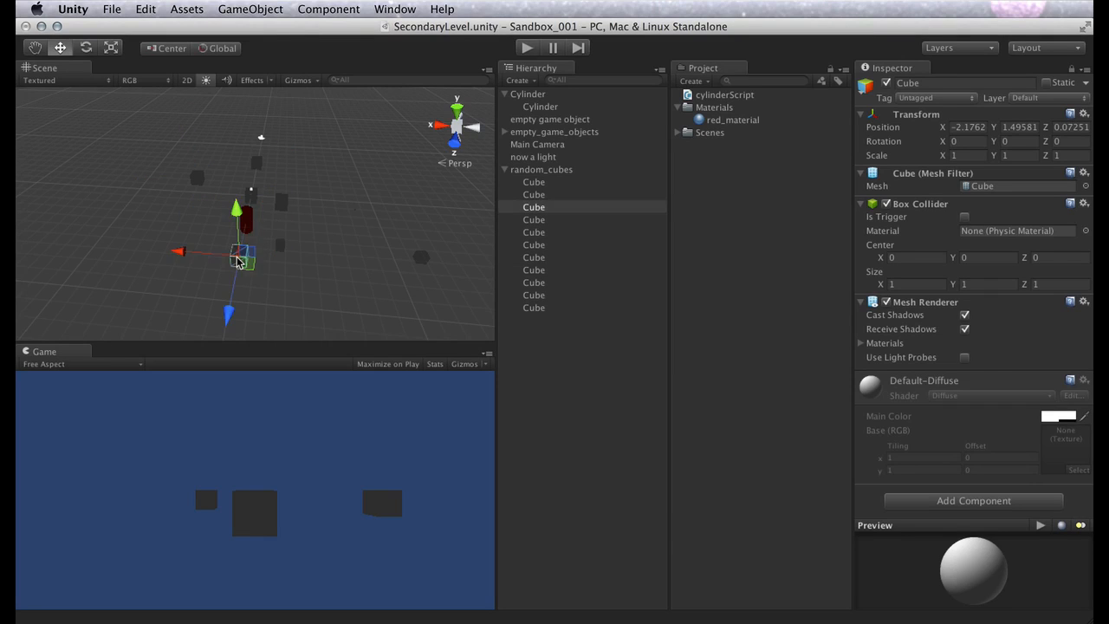
click(279, 205)
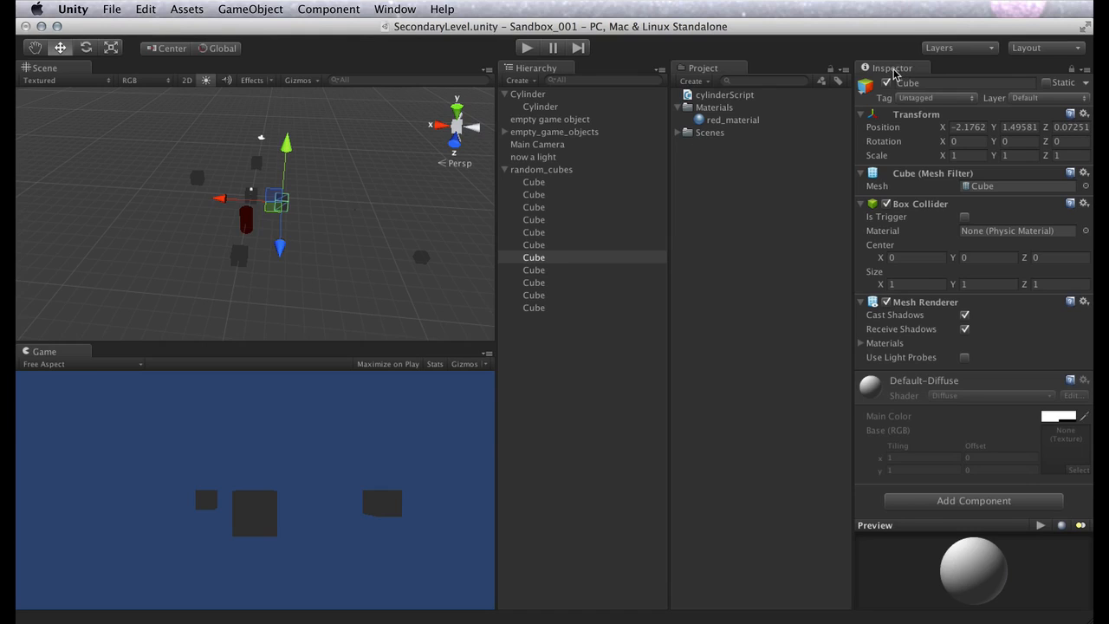
Switch the Inspector to Debug mode and look through the cube's debug properties
right_click(893, 71)
click(907, 91)
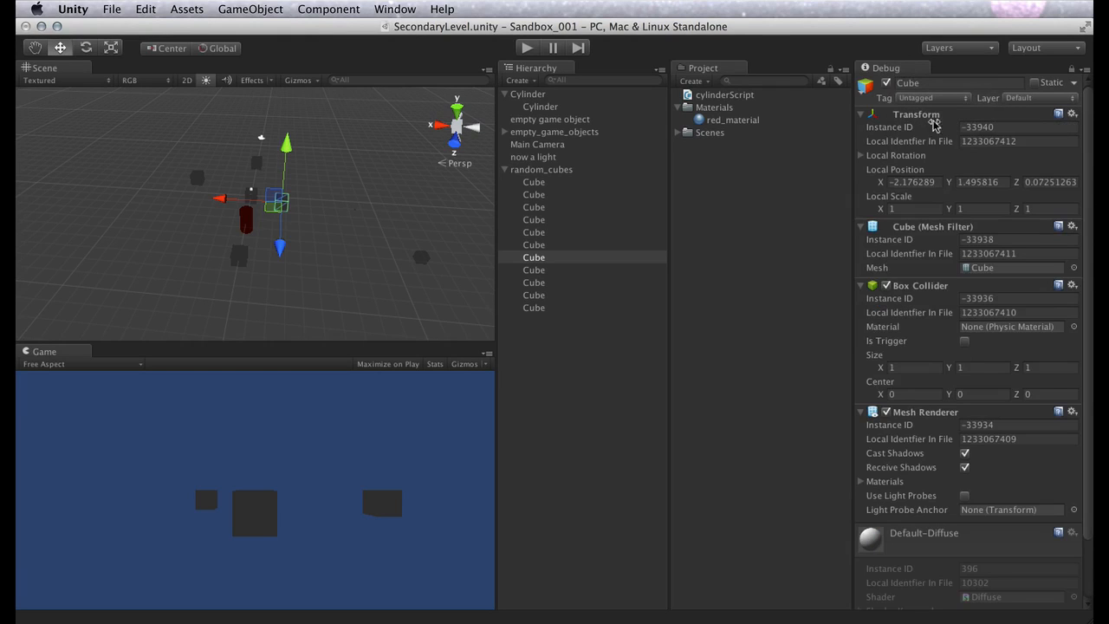
scroll(980, 312, down, 3)
scroll(979, 312, up, 3)
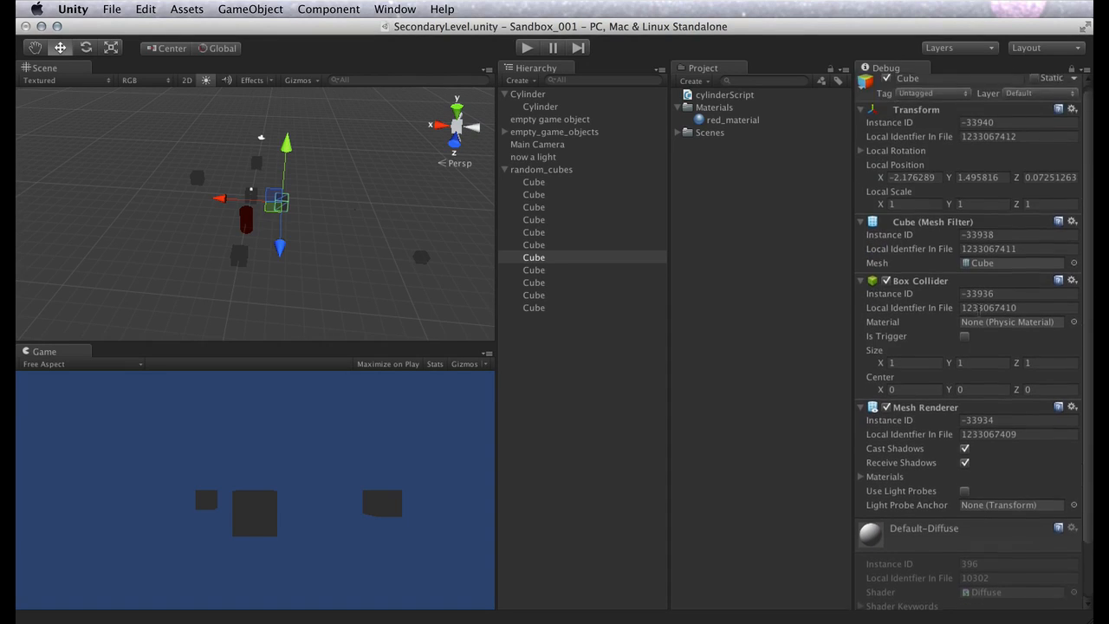
Select "now a light", unlock the Inspector, and examine the light's properties in Debug mode
click(537, 158)
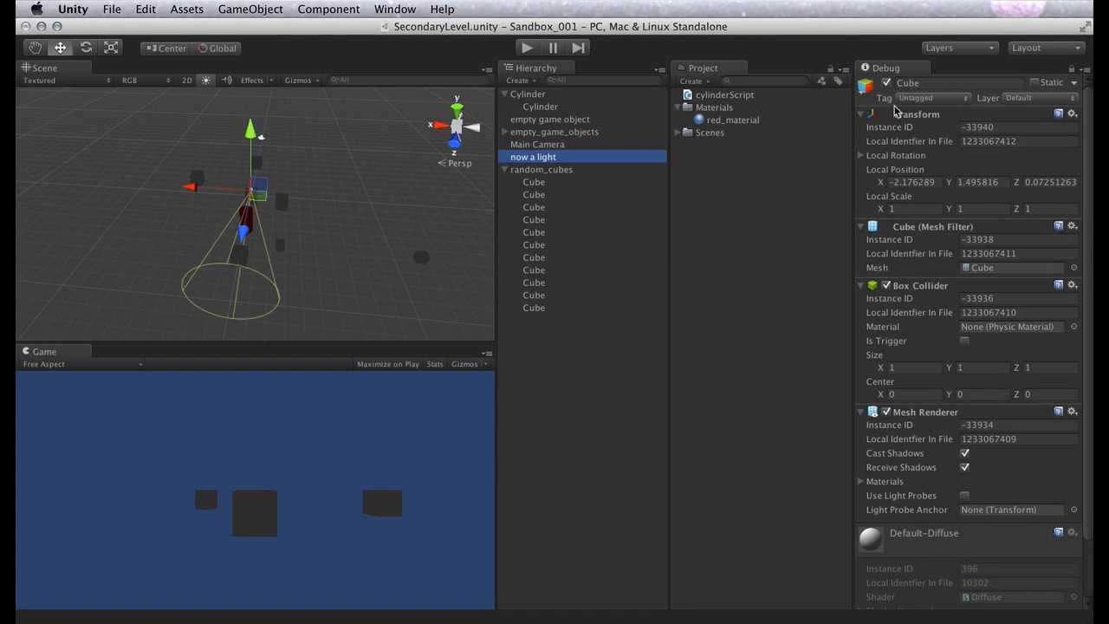
click(1071, 70)
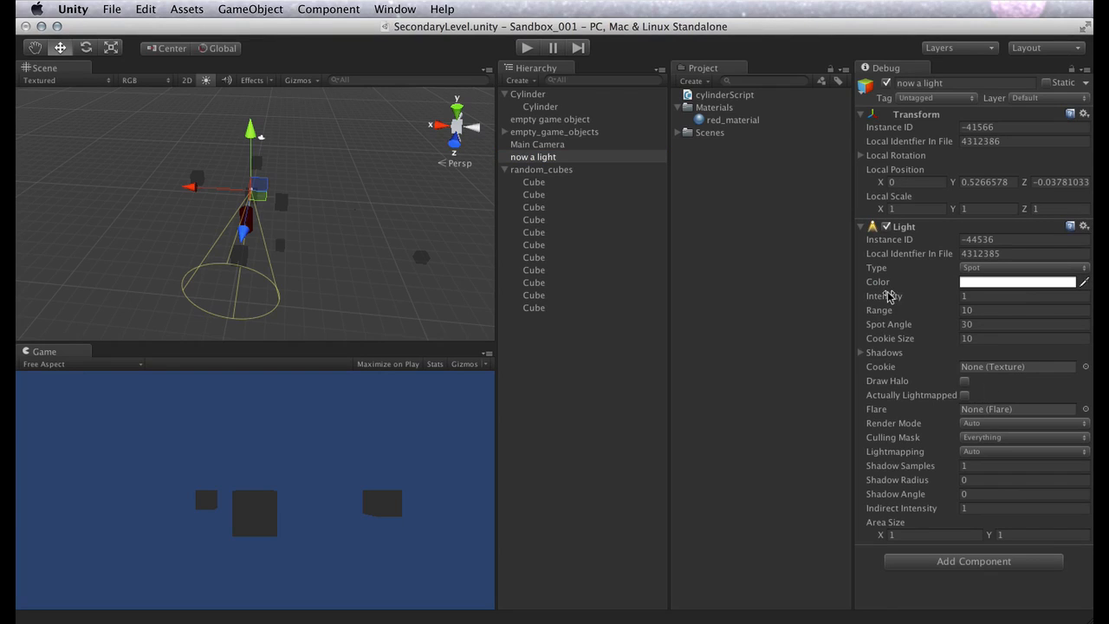
drag(885, 295, 881, 323)
click(881, 322)
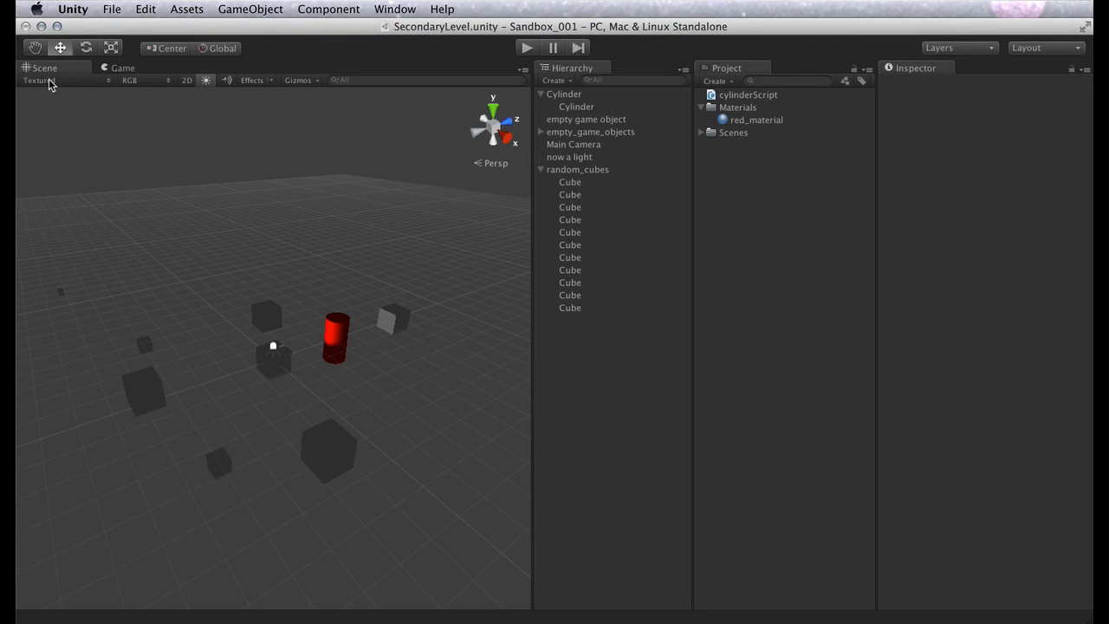
View the scene in the Wireframe, Textured Wire and Render Paths draw modes
click(108, 80)
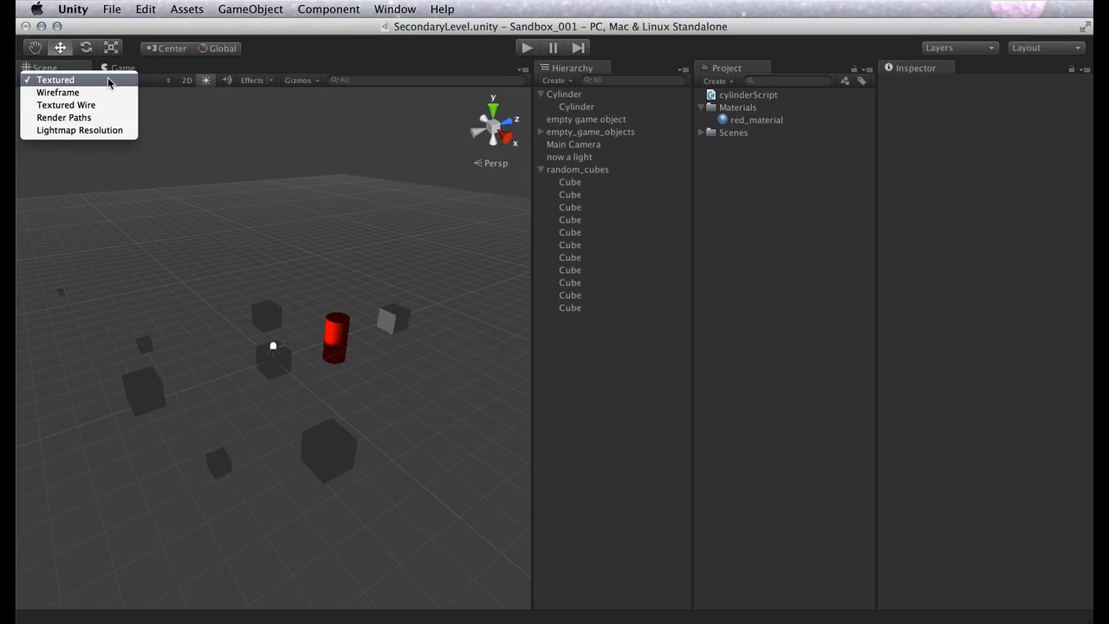
click(100, 93)
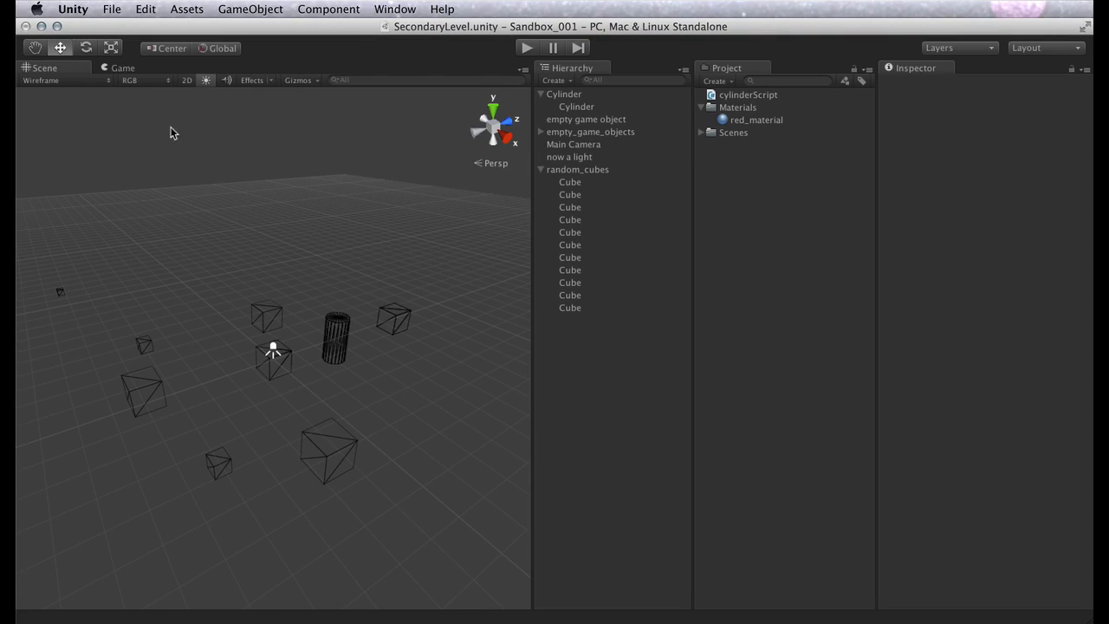
click(103, 79)
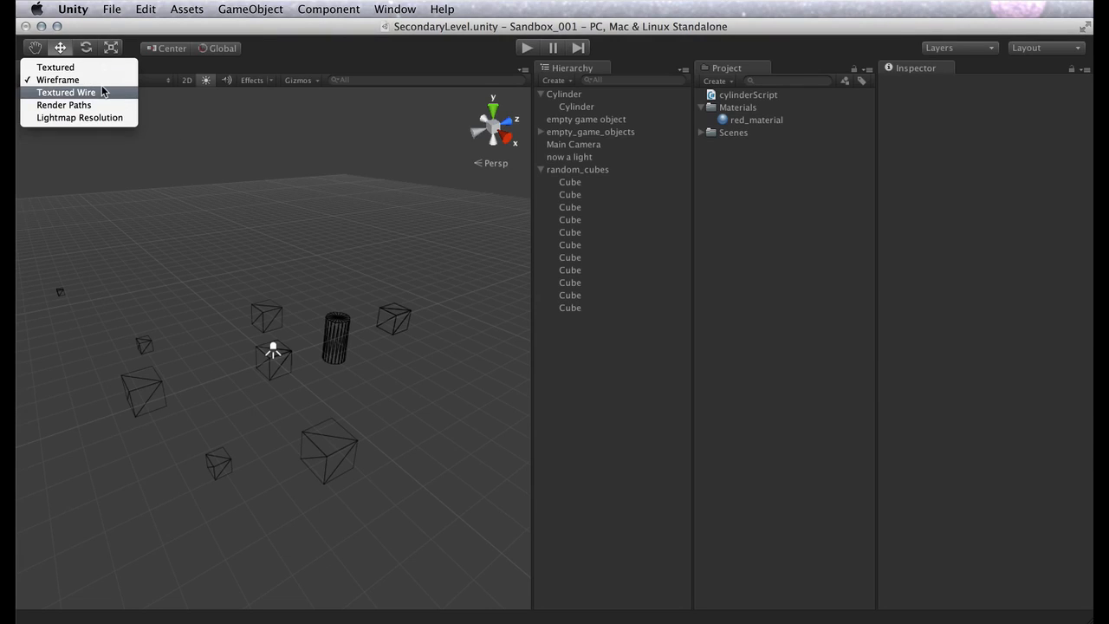
click(102, 91)
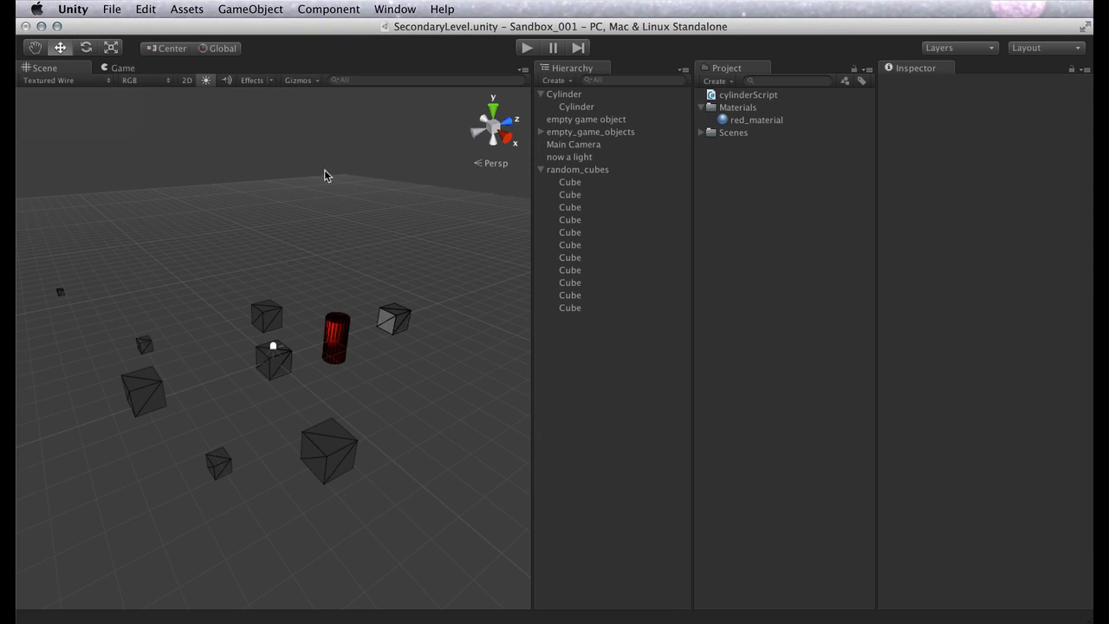
click(106, 79)
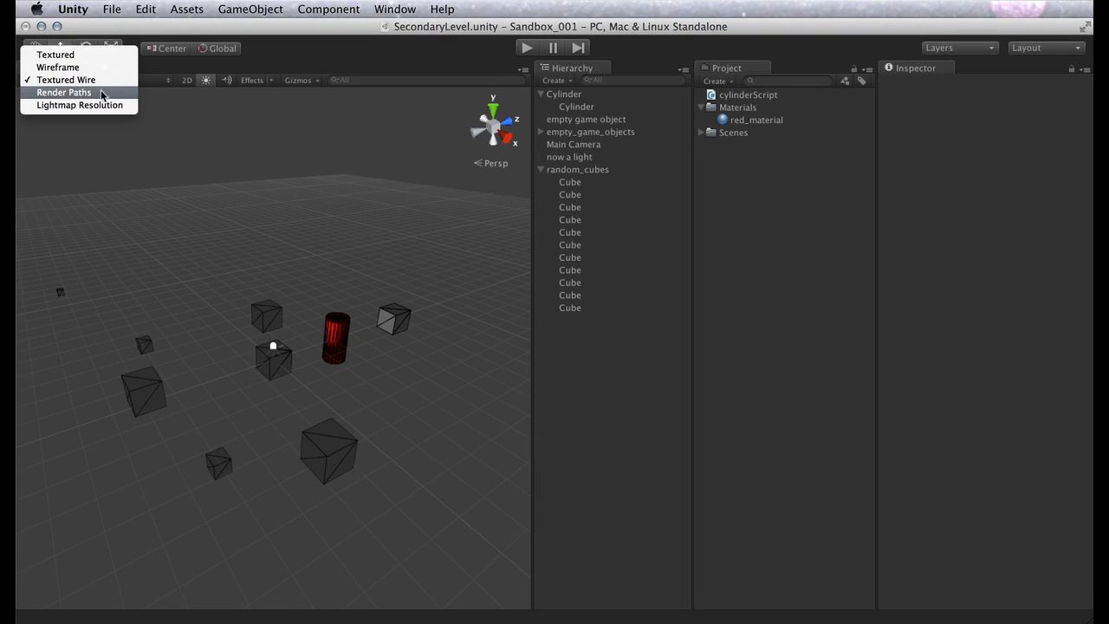
click(100, 90)
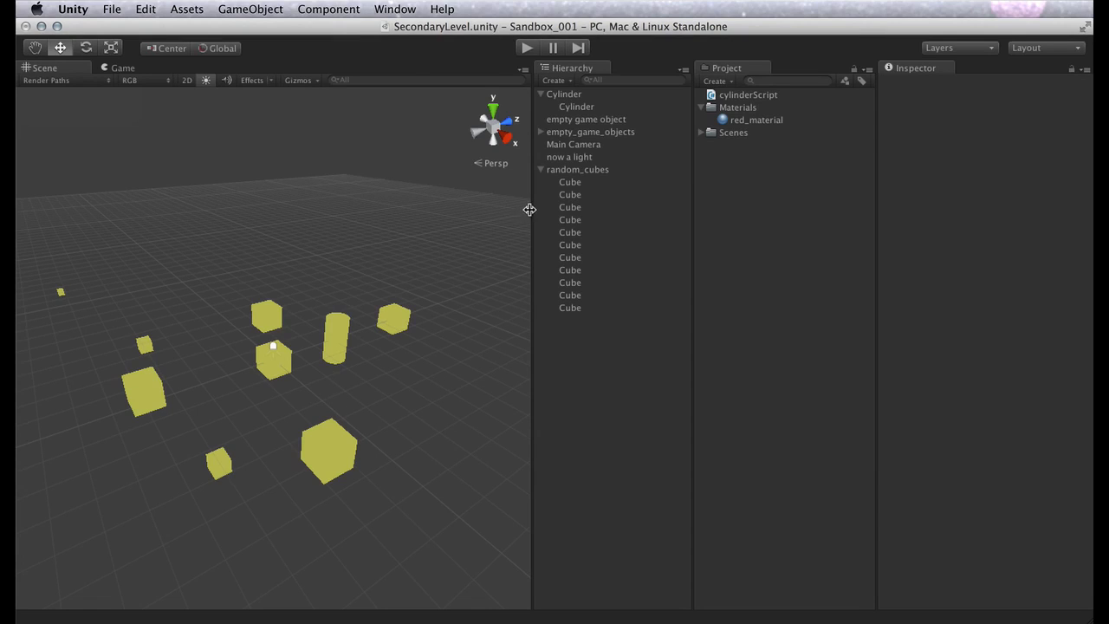
Review Main Camera's Rendering Path options, keeping Use Player Settings, and look over the Project Settings categories
click(571, 144)
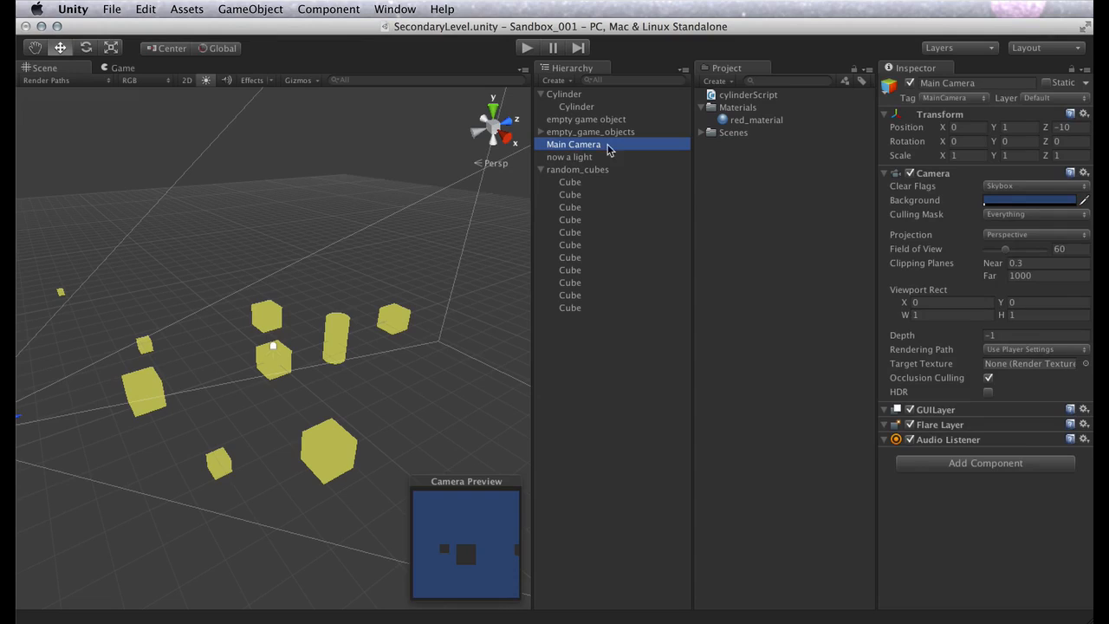
click(1037, 350)
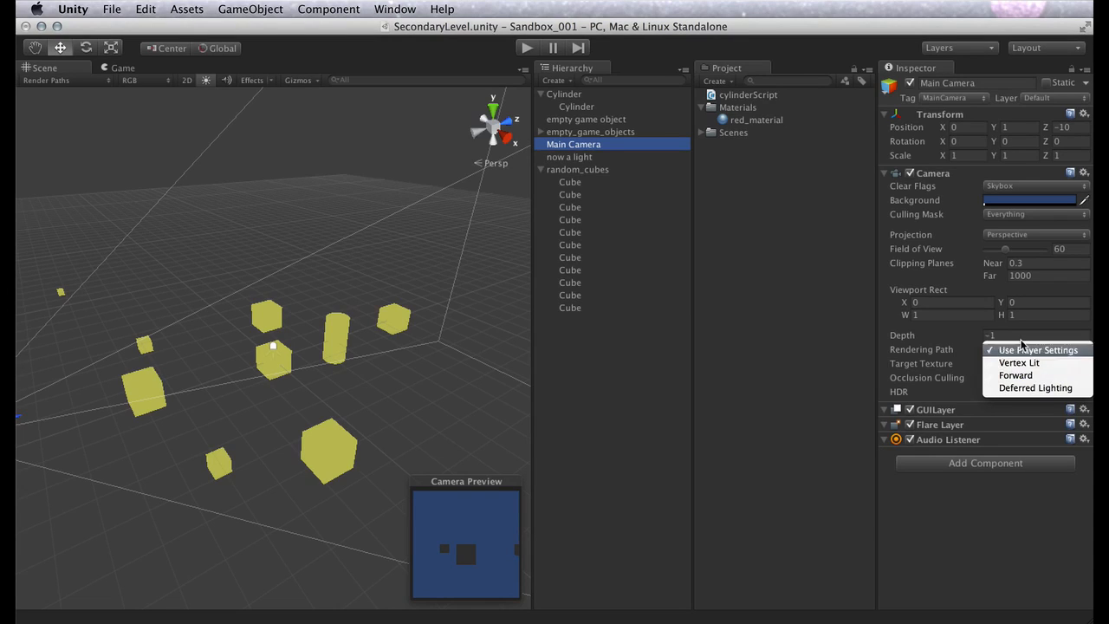
click(1038, 350)
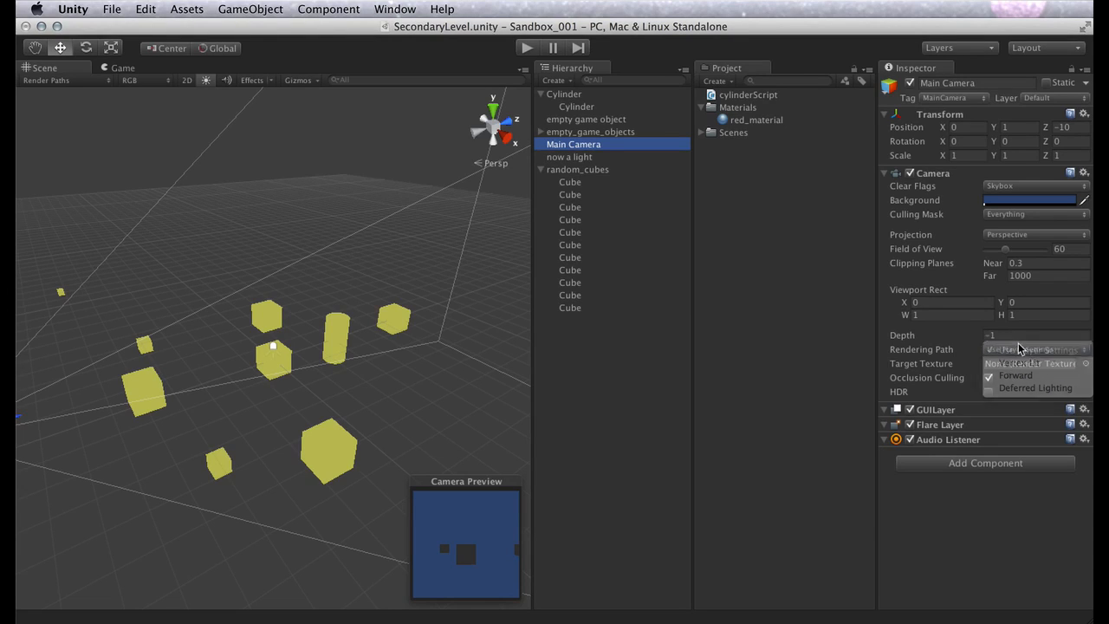
click(168, 10)
mouse_move(148, 8)
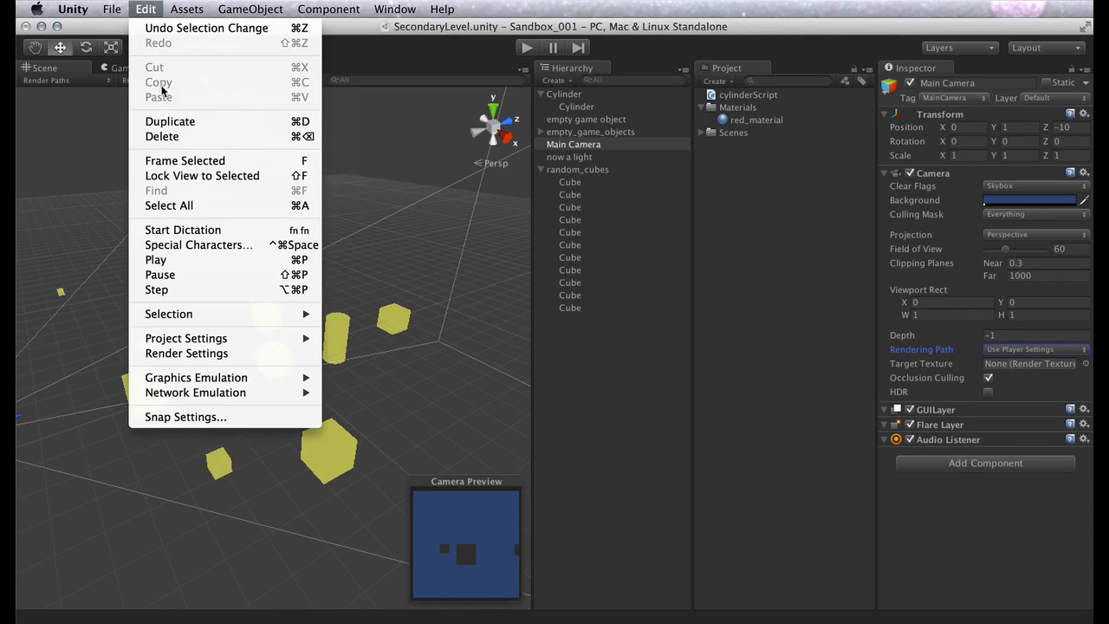
mouse_move(187, 346)
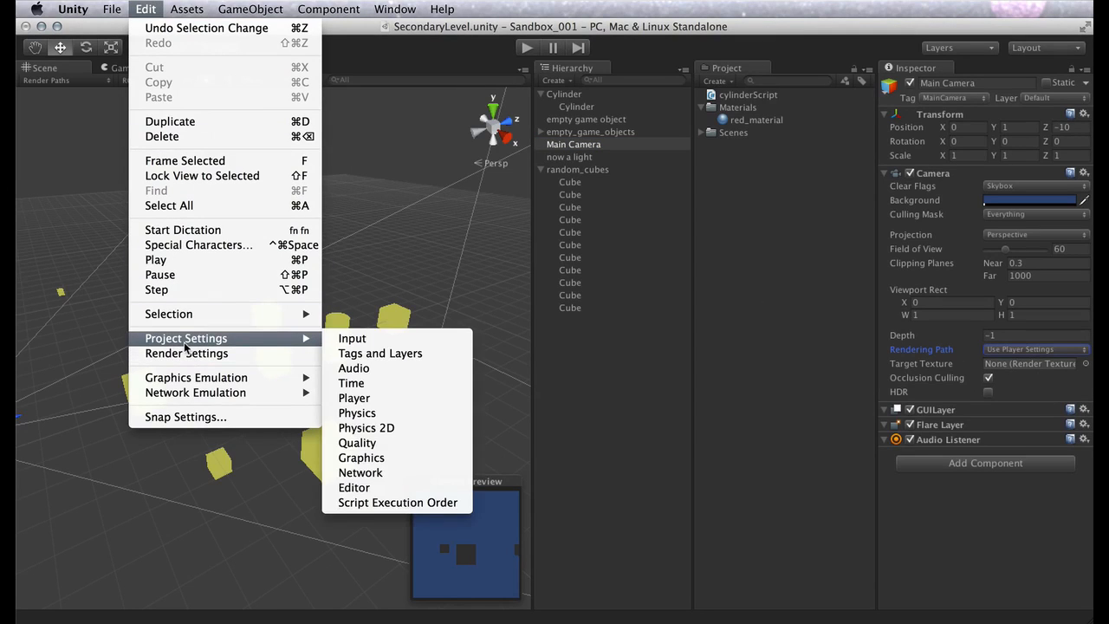
click(315, 541)
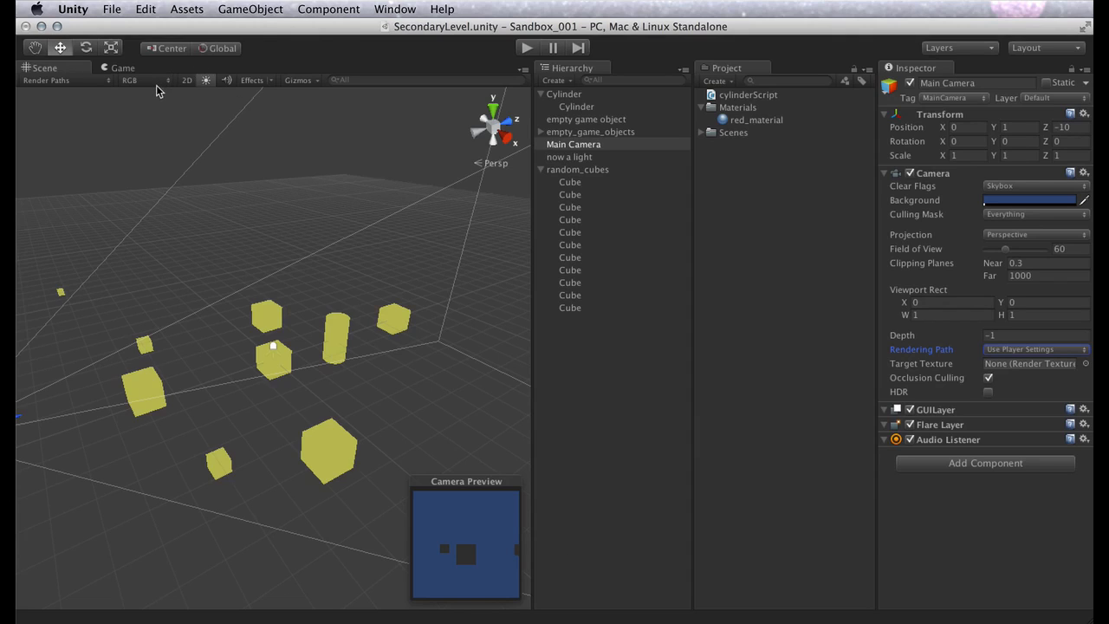
Set the scene's draw mode back to Textured
click(99, 82)
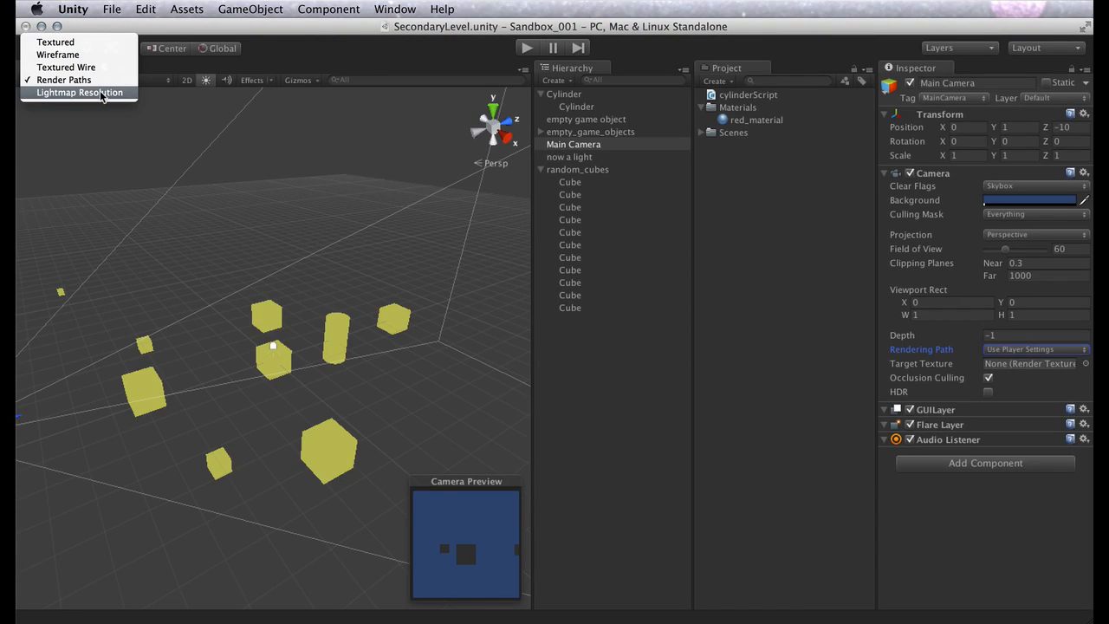
click(84, 44)
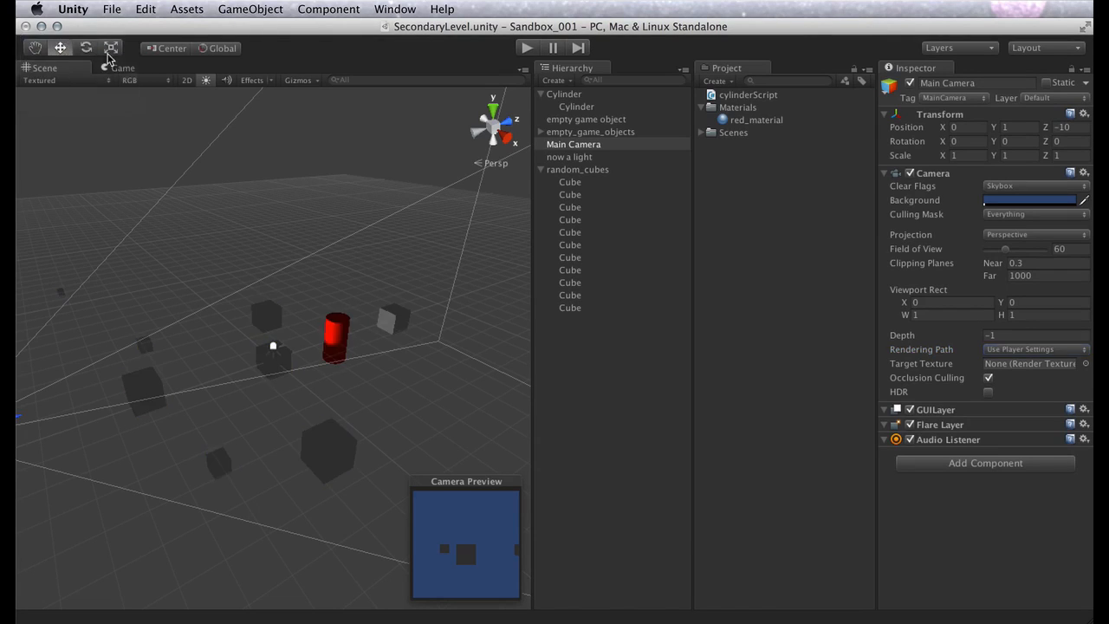
View the scene in the Alpha, Overdraw and Mipmaps render modes
click(167, 83)
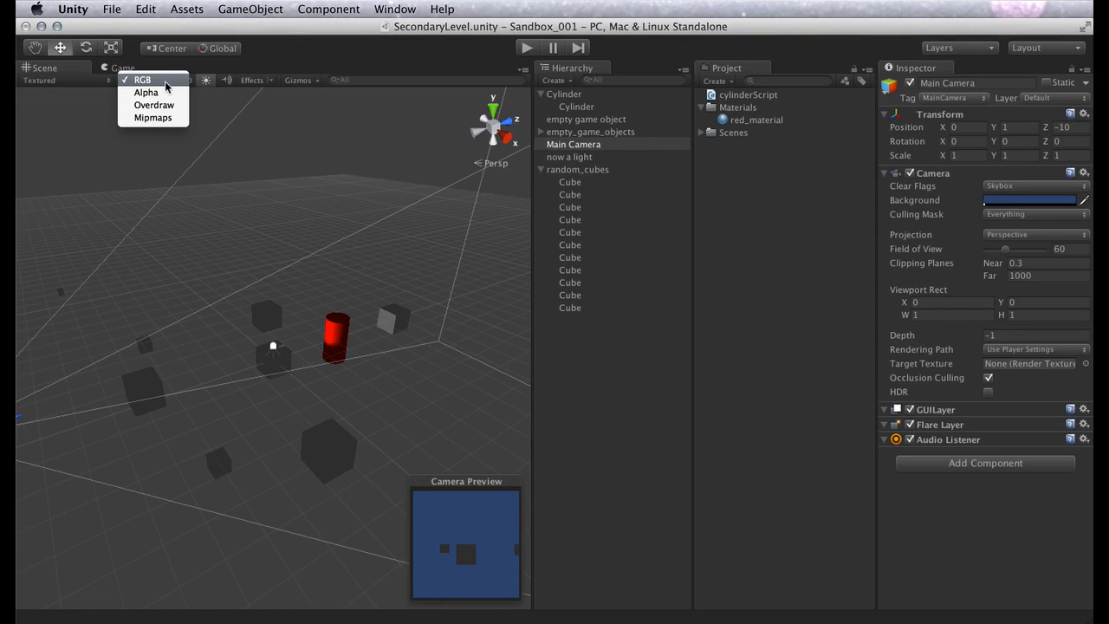
click(165, 93)
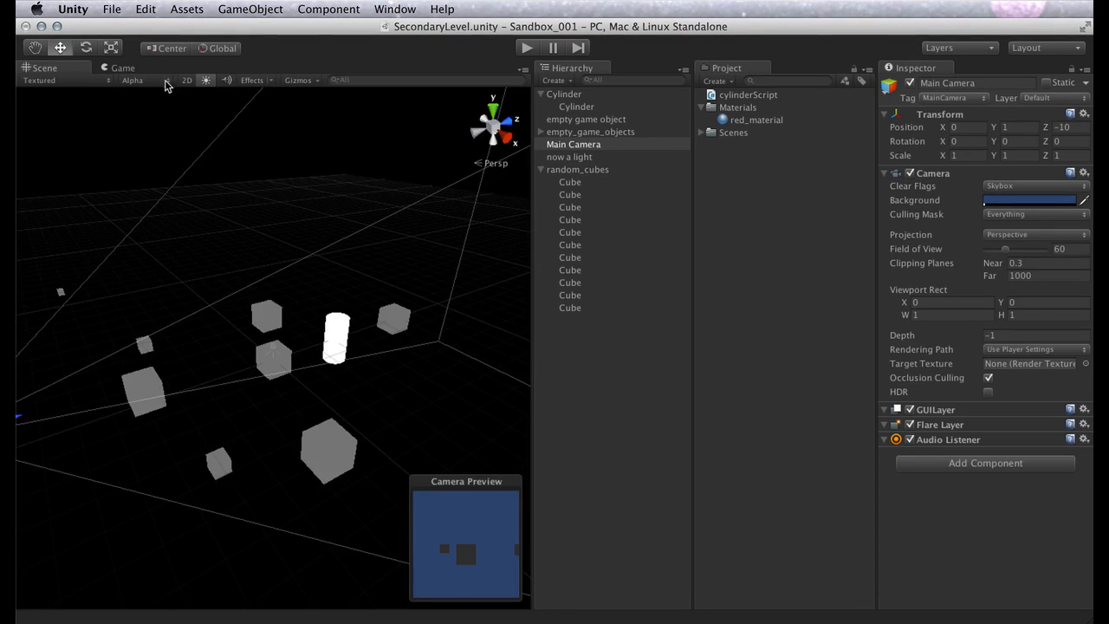
click(167, 80)
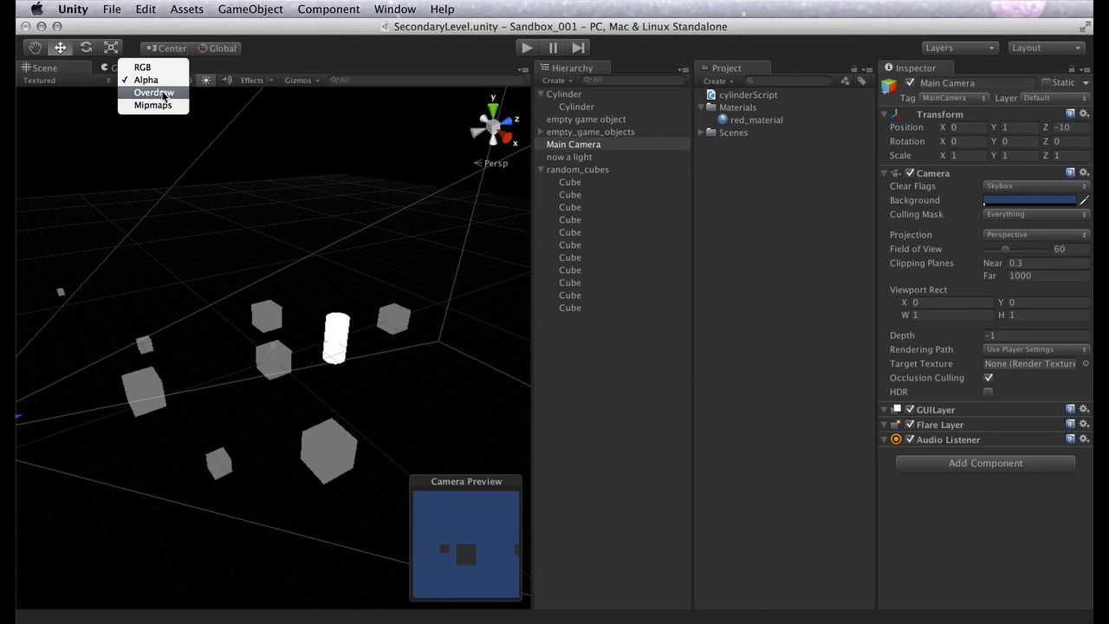
click(164, 93)
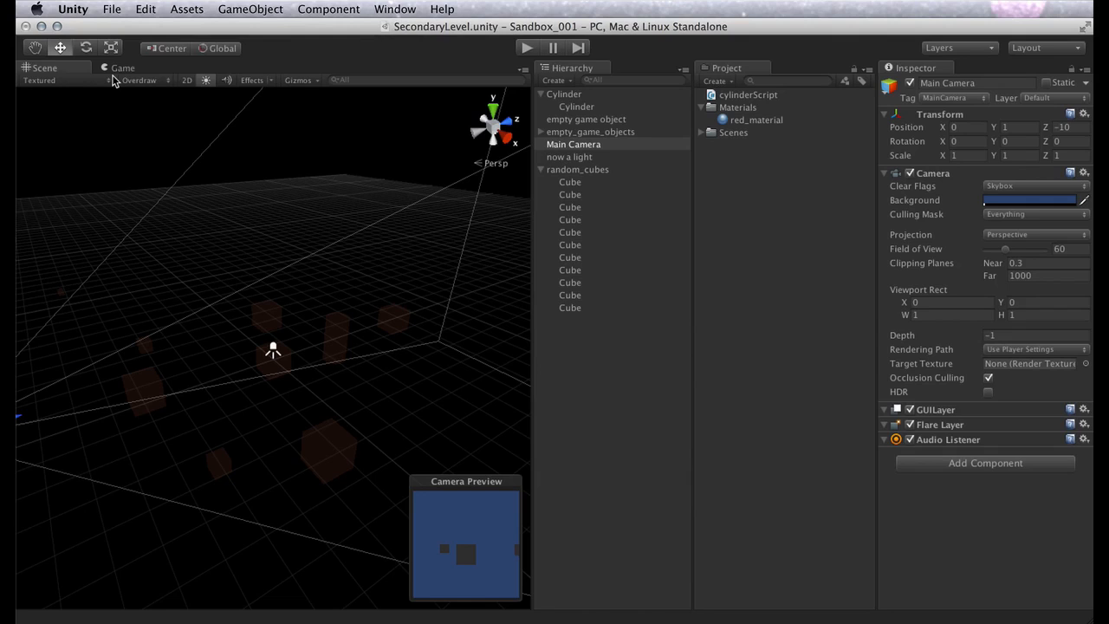
click(166, 82)
click(168, 92)
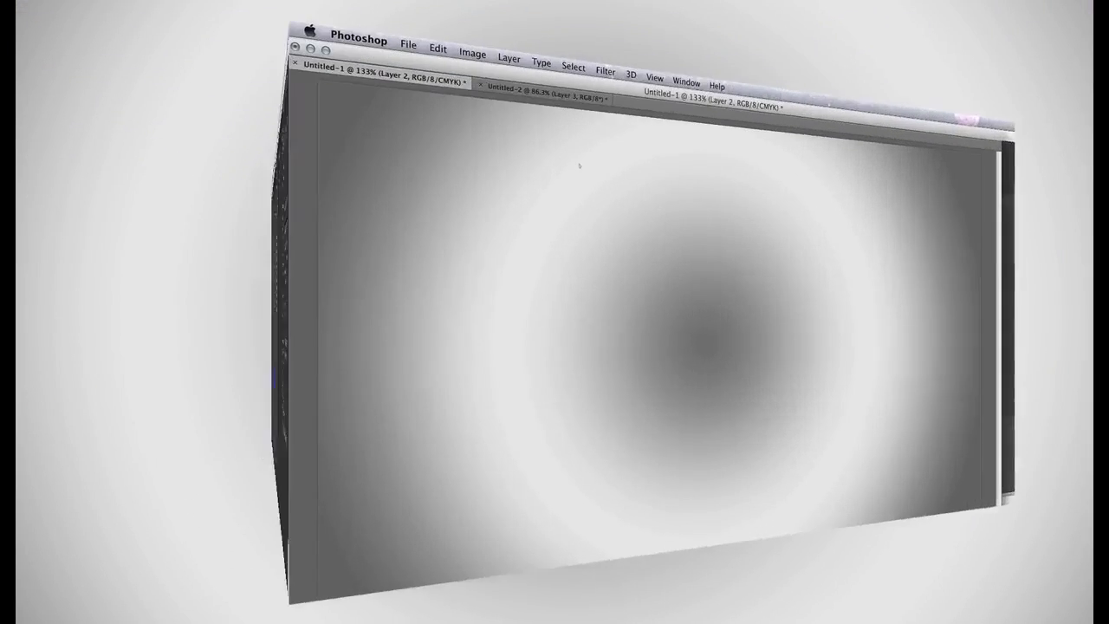
Switch to Photoshop and handwrite the heading "MipMap?" in black across the upper part of the Untitled-1 canvas
mouse_move(347, 152)
mouse_down()
mouse_move(347, 117)
mouse_move(387, 149)
mouse_move(404, 141)
mouse_up()
mouse_move(423, 122)
mouse_down()
mouse_move(424, 144)
mouse_move(431, 130)
mouse_move(497, 130)
mouse_up()
drag(530, 122, 548, 131)
drag(552, 114, 555, 132)
drag(594, 80, 610, 120)
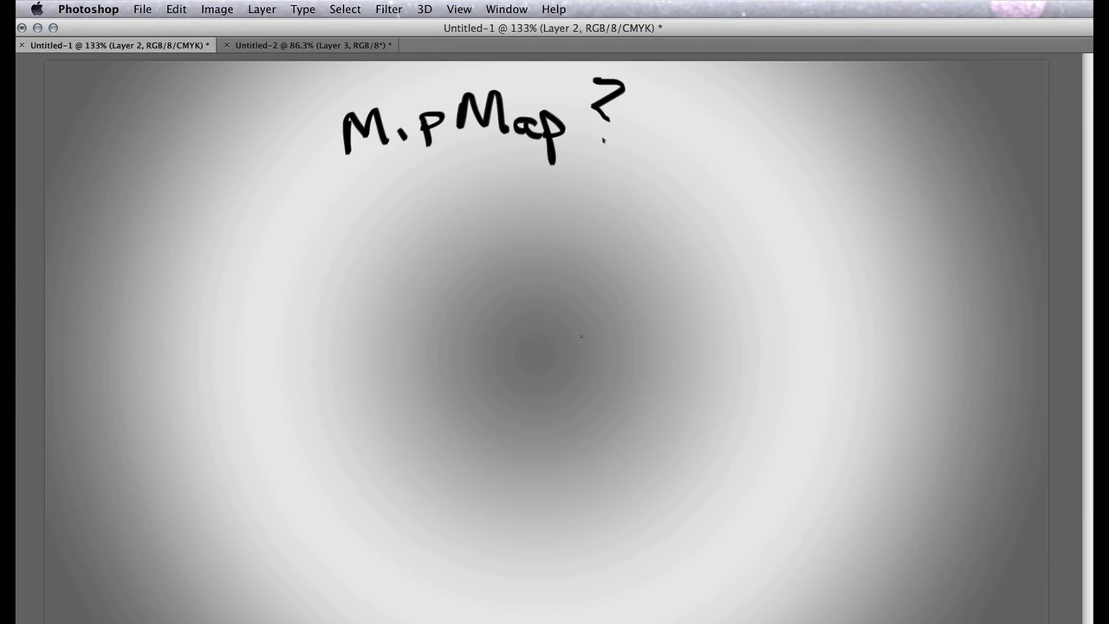
Sketch a small framed flower below the heading on one side and a camera outline facing it on the other
mouse_move(157, 268)
mouse_down()
mouse_move(156, 322)
mouse_move(278, 313)
mouse_move(158, 267)
mouse_up()
mouse_move(212, 285)
mouse_down()
mouse_move(235, 292)
mouse_move(191, 314)
mouse_move(204, 276)
mouse_move(212, 339)
mouse_up()
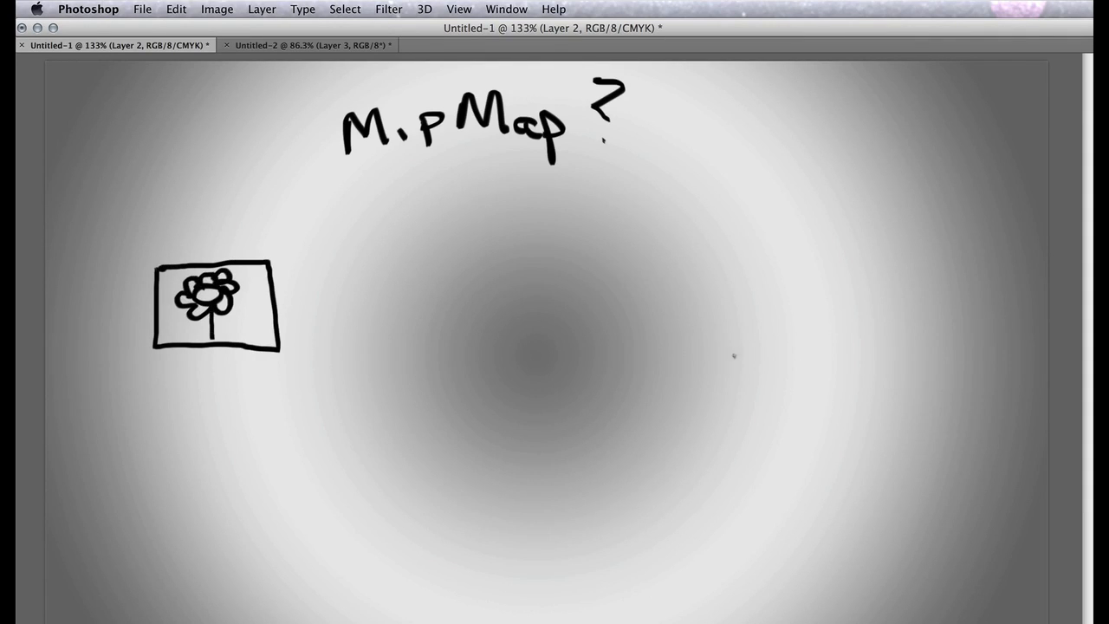
mouse_move(703, 348)
mouse_down()
mouse_move(771, 425)
mouse_move(801, 353)
mouse_move(702, 346)
mouse_up()
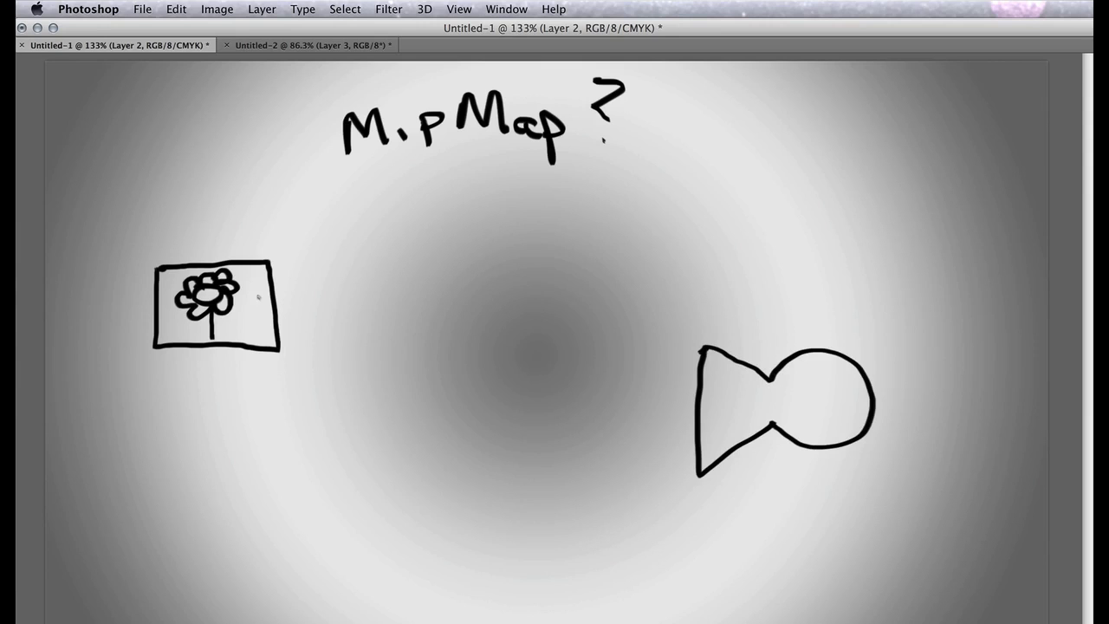
Sketch a larger framed flower between the small picture and the camera
mouse_move(406, 294)
mouse_down()
mouse_move(405, 476)
mouse_move(507, 487)
mouse_move(598, 279)
mouse_move(397, 313)
mouse_up()
mouse_move(488, 328)
mouse_down()
mouse_move(537, 328)
mouse_move(511, 386)
mouse_move(449, 362)
mouse_move(492, 322)
mouse_up()
drag(509, 390, 508, 487)
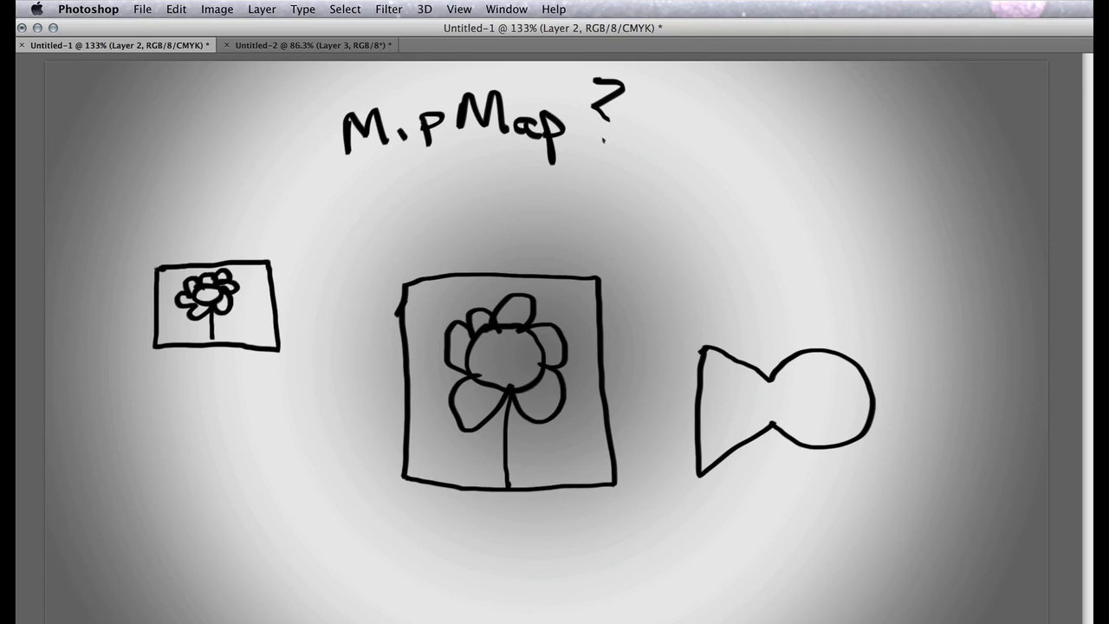
Connect the corners of the small and large frames with perspective lines and draw two sight lines from the camera toward the small picture
mouse_move(269, 261)
mouse_down()
mouse_move(490, 262)
mouse_move(601, 280)
mouse_up()
drag(243, 270, 412, 280)
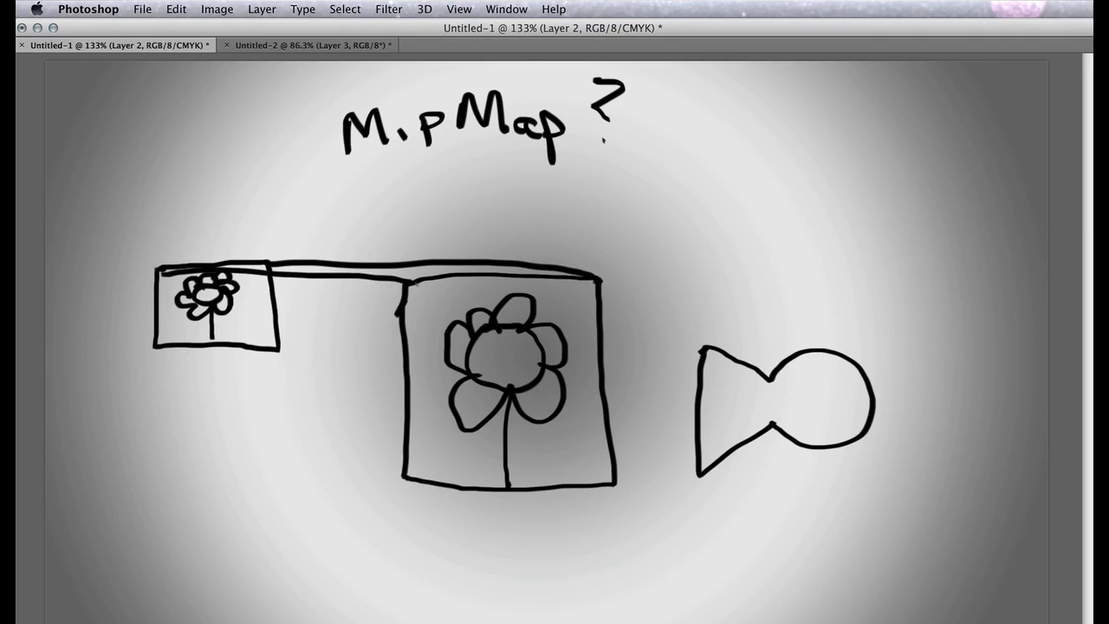
drag(154, 345, 420, 474)
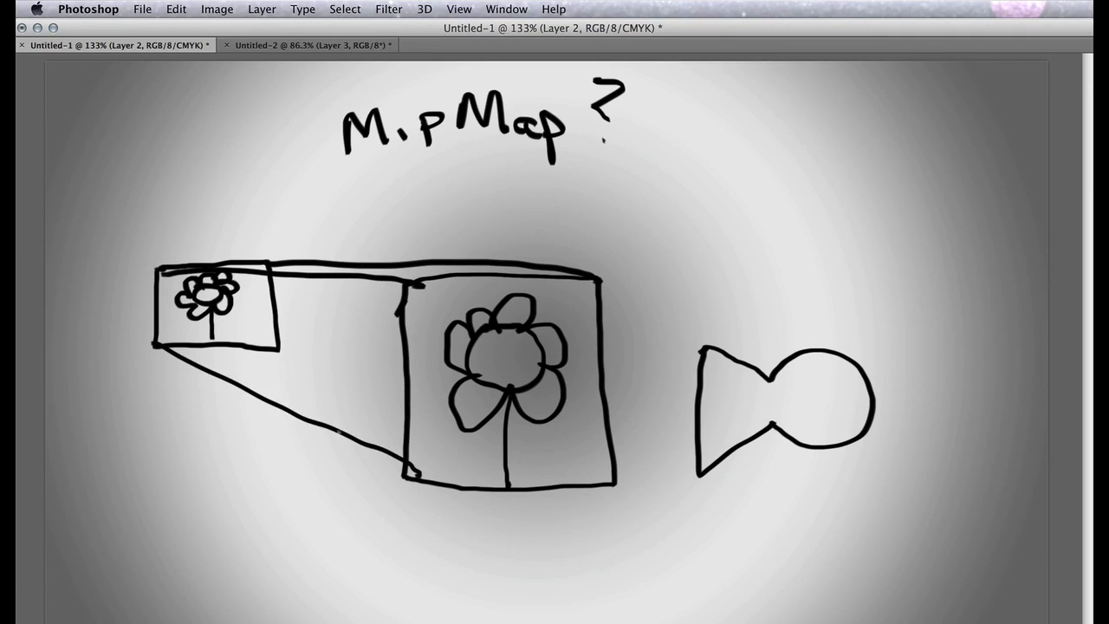
drag(279, 348, 605, 476)
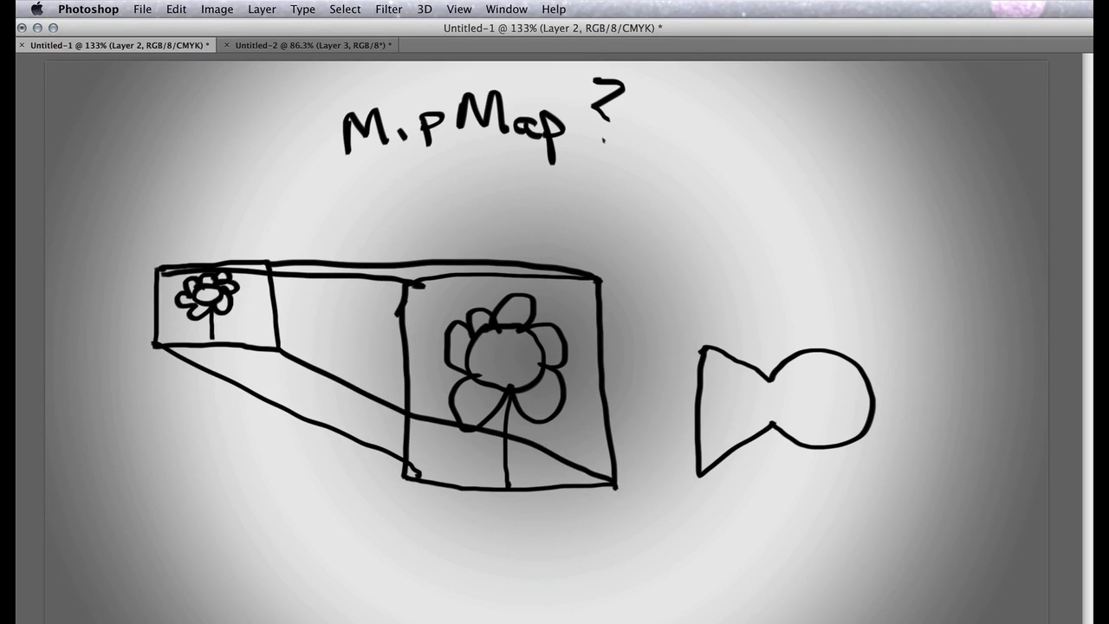
drag(674, 363, 297, 299)
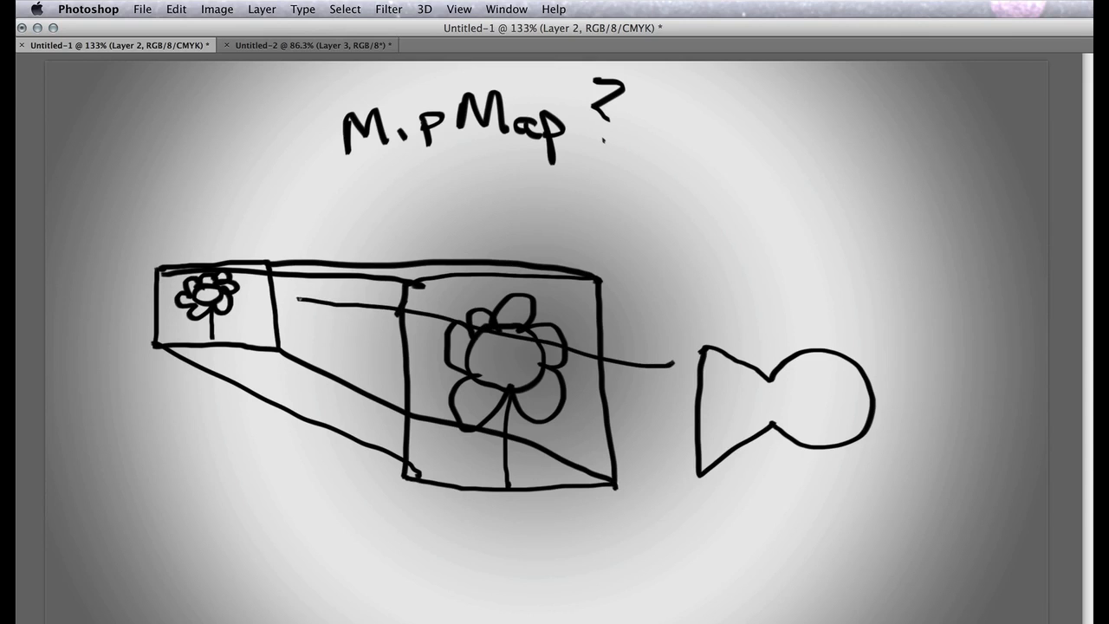
mouse_move(672, 468)
mouse_down()
mouse_move(239, 378)
mouse_move(222, 362)
mouse_up()
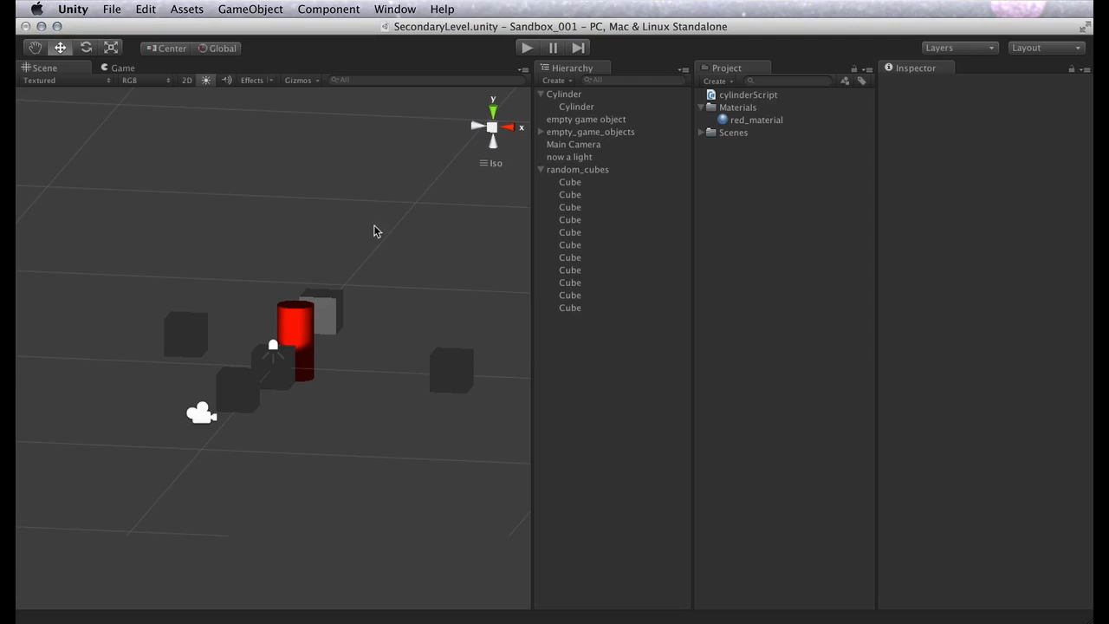
In Unity, switch the scene lighting off and back on, and switch the Scene view to 2D and back
click(206, 80)
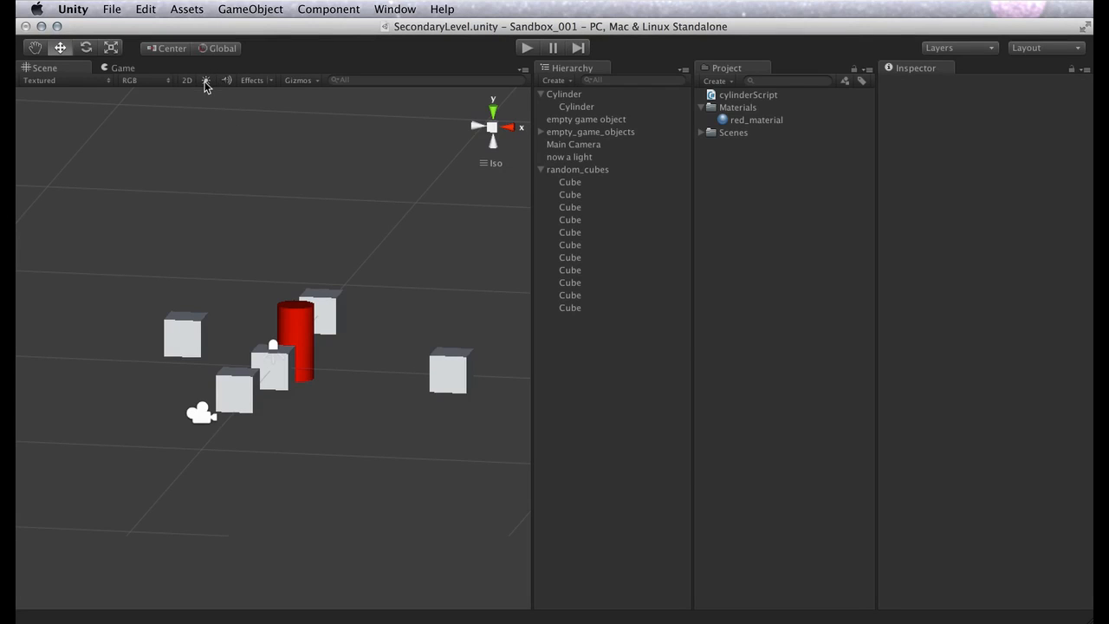
click(206, 80)
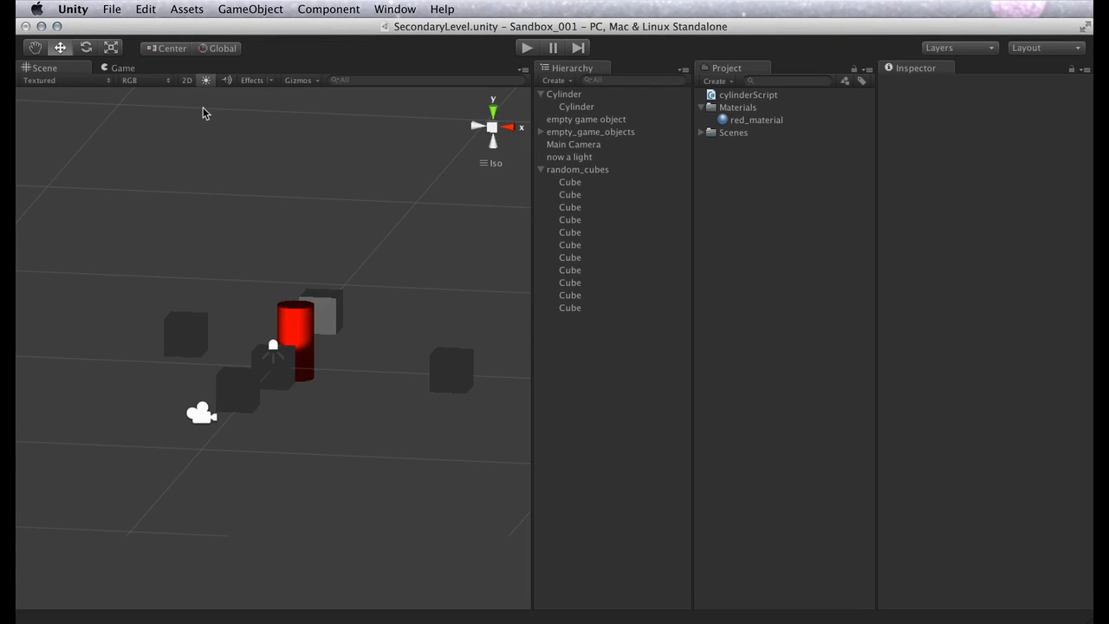
click(188, 83)
click(188, 81)
Hide the Camera and Light icons in the Scene view's gizmo settings and show them again
click(303, 79)
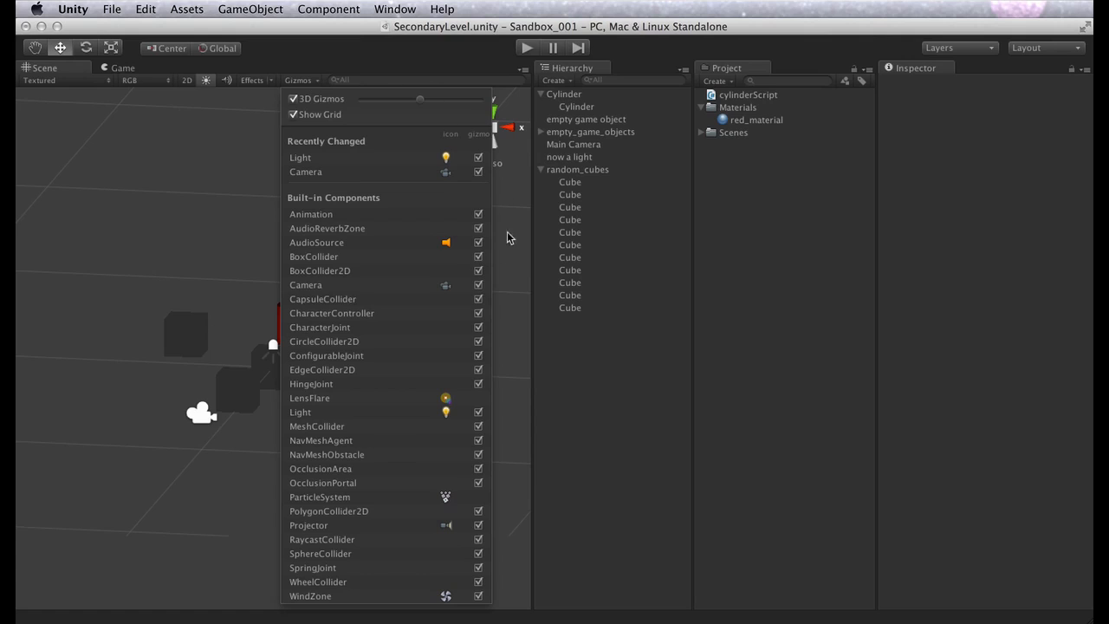
click(445, 288)
click(445, 413)
click(445, 412)
click(445, 286)
Toggle the Camera and Light gizmos, switch 3D Gizmos off and back on, and close the gizmo settings
click(478, 286)
click(479, 413)
click(294, 99)
click(294, 99)
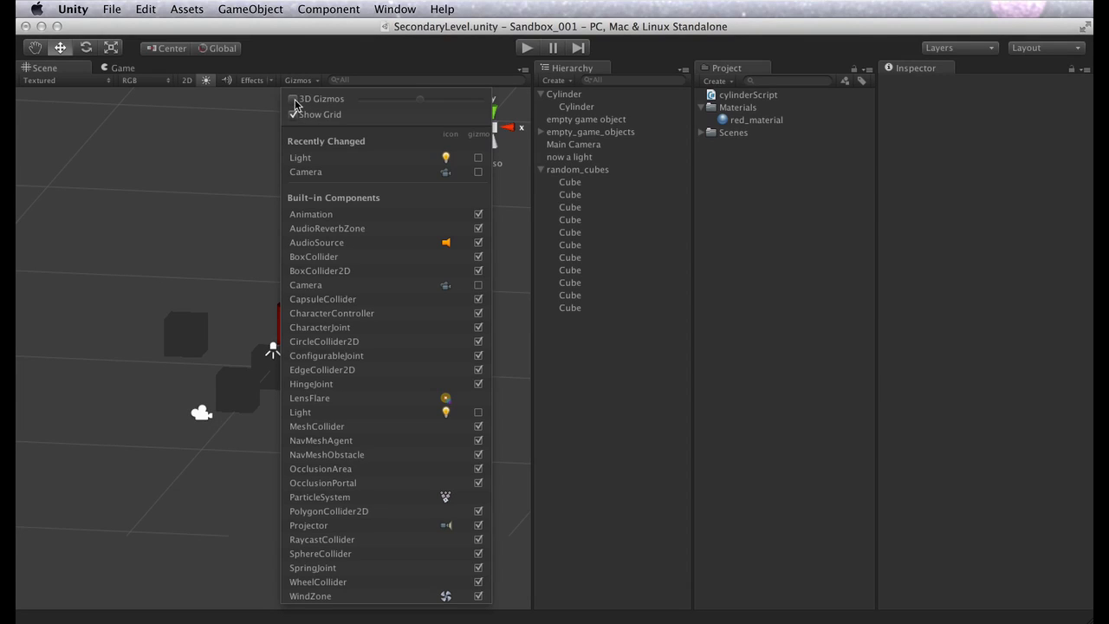
click(211, 227)
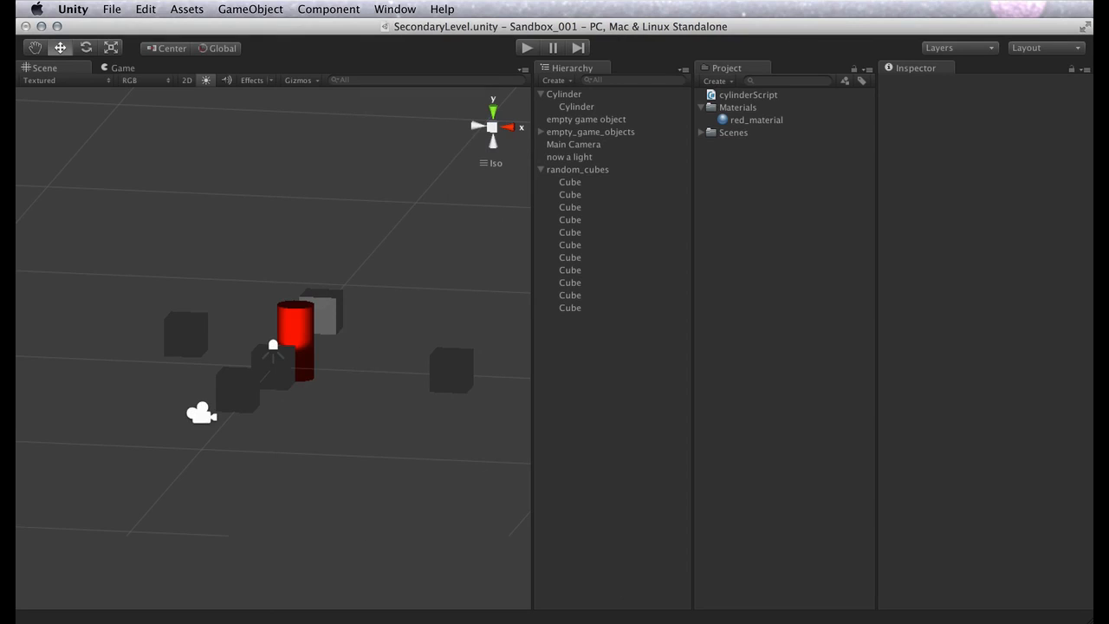